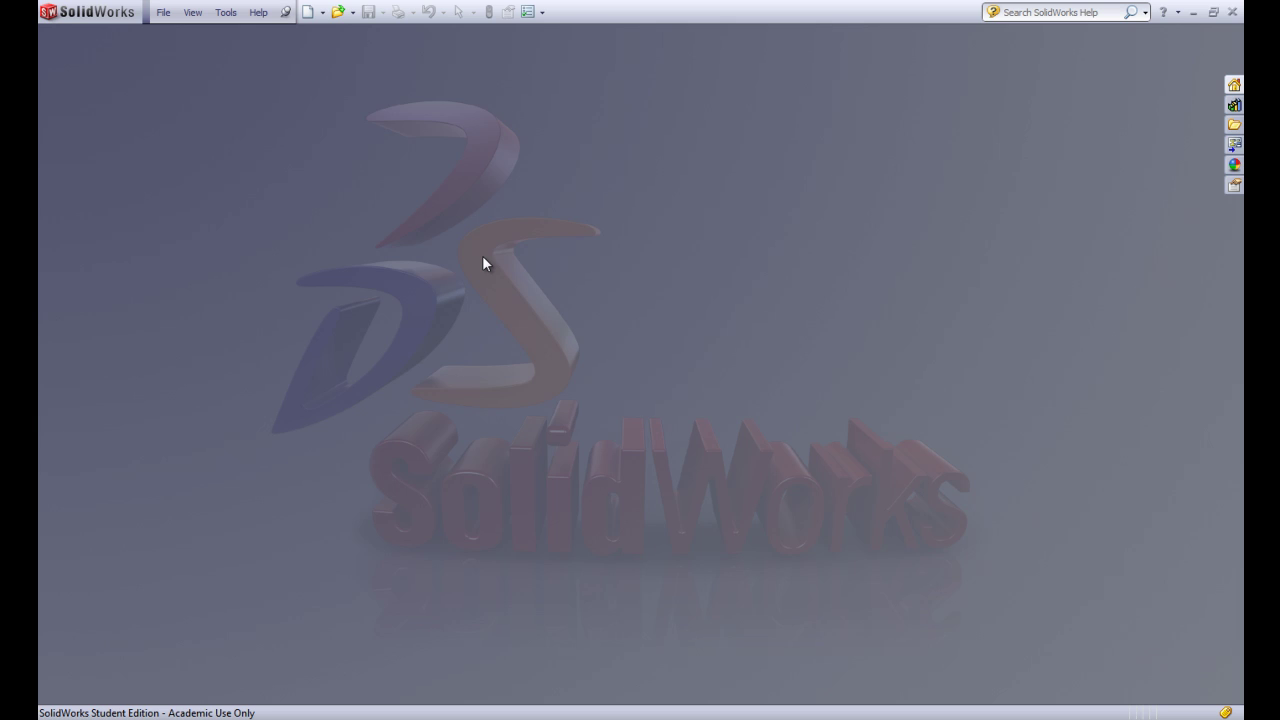
- Create a new drawing using the custom University of Utah .slddrt sheet format from the New Stuff folder
{"action": "left_click", "coordinate": [309, 12]}
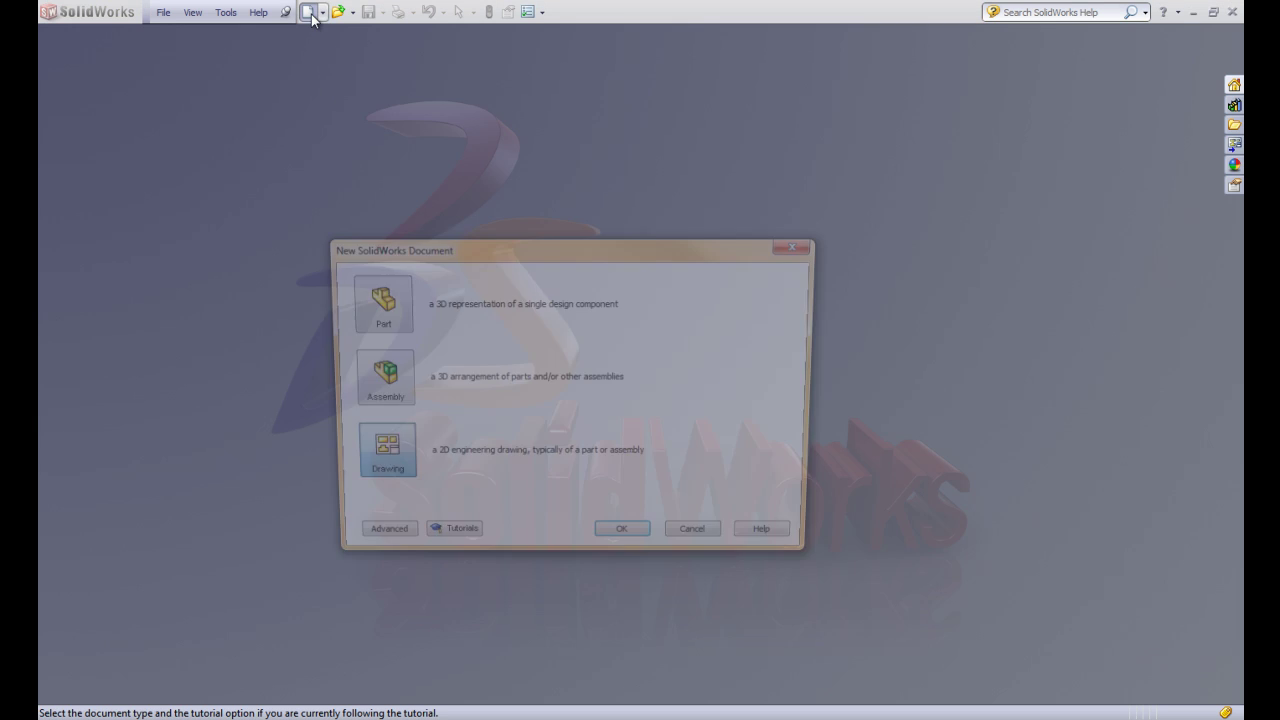
{"action": "left_click", "coordinate": [621, 545]}
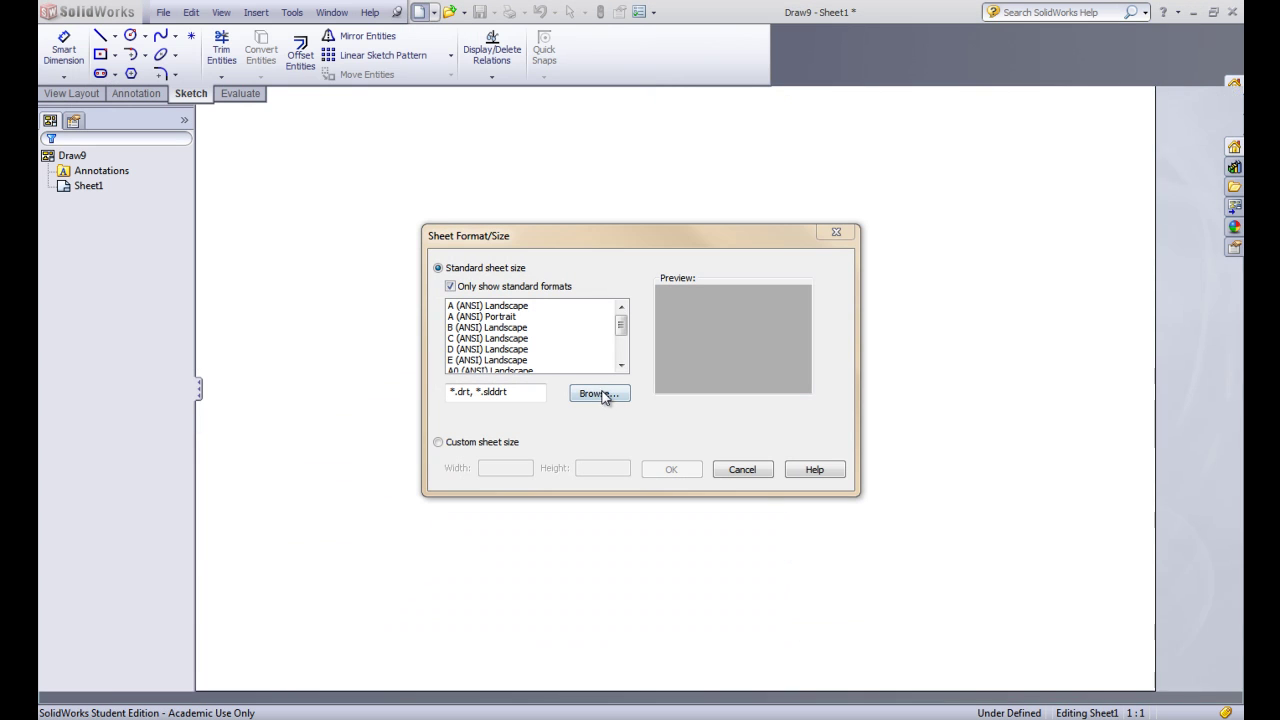
{"action": "left_click", "coordinate": [600, 394]}
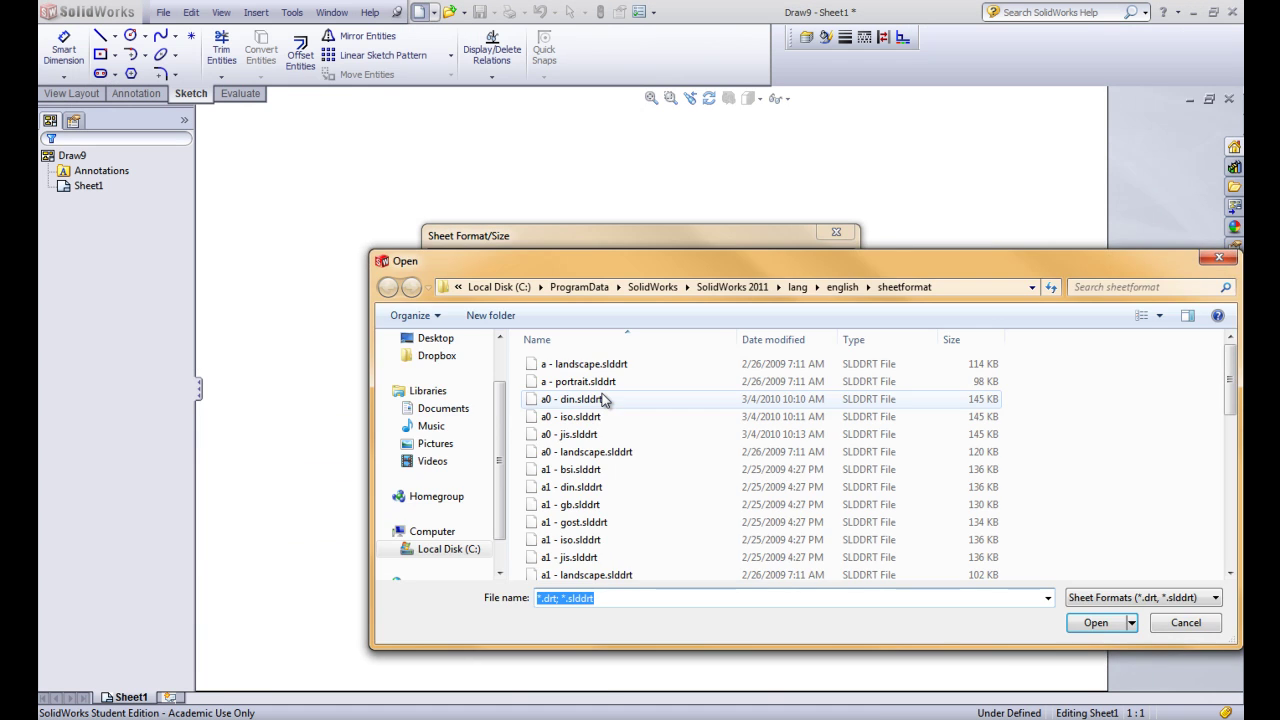
{"action": "left_click", "coordinate": [430, 338]}
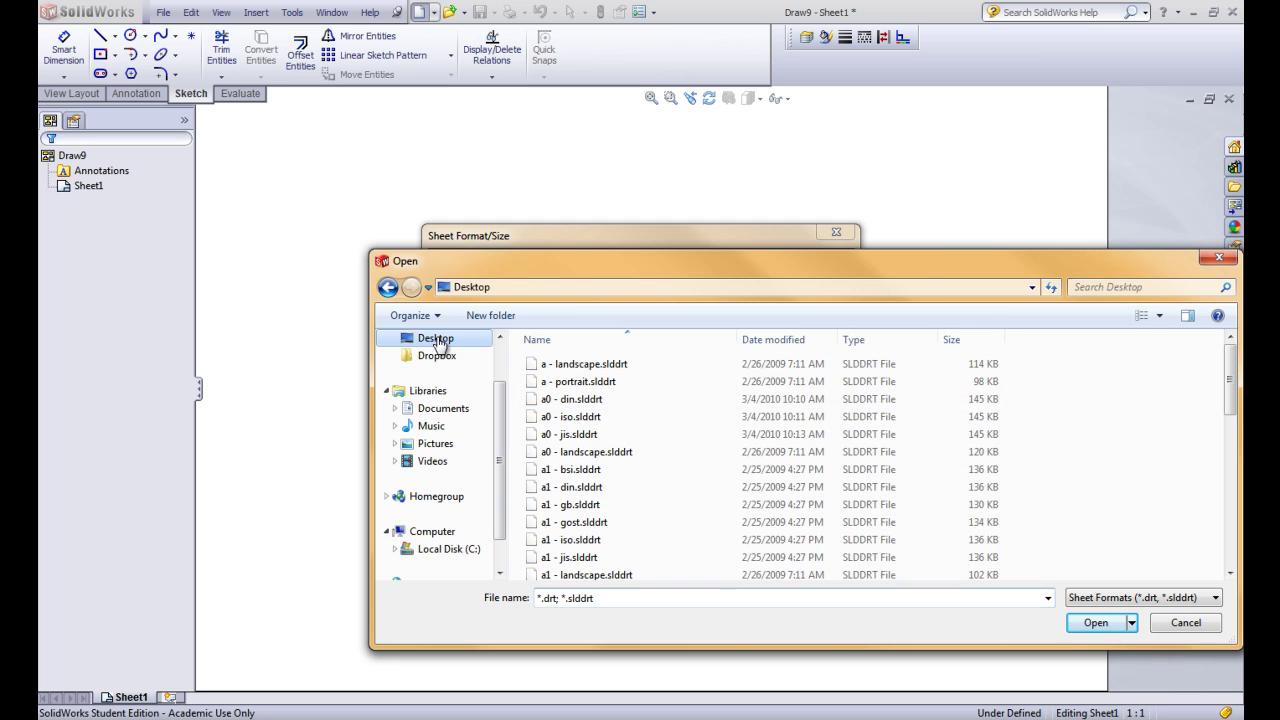
{"action": "double_click", "coordinate": [975, 450]}
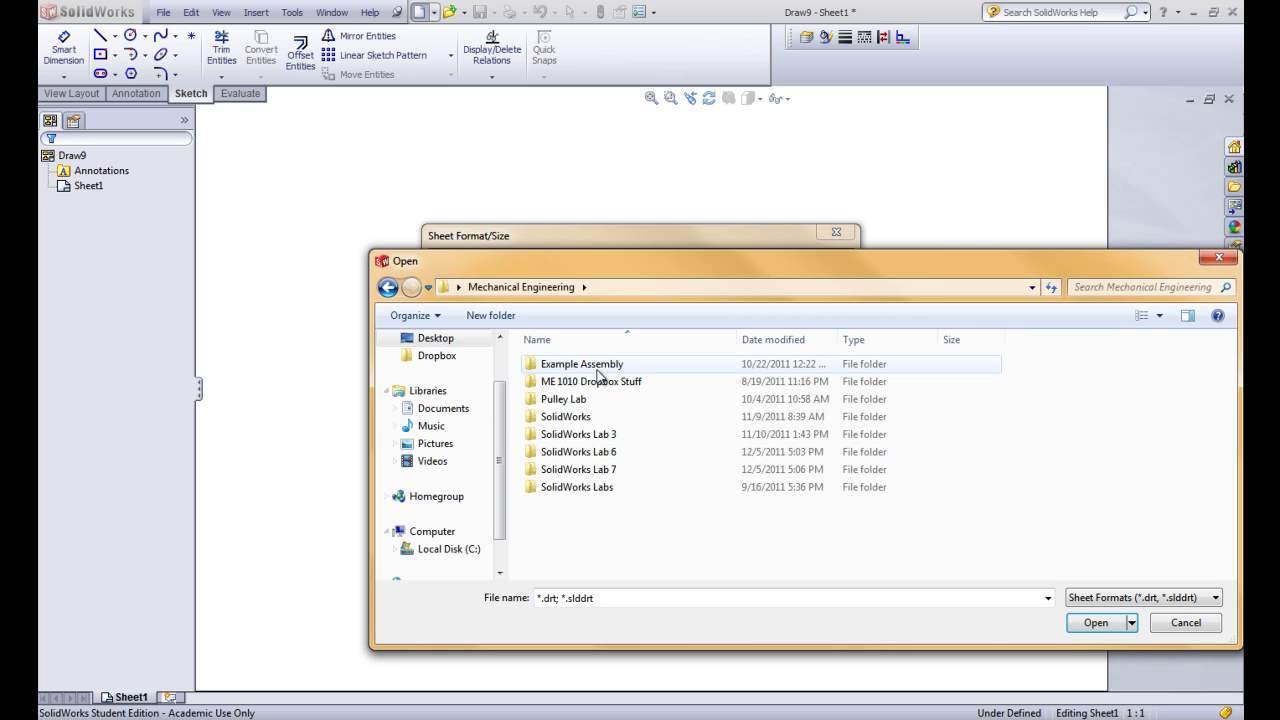
{"action": "double_click", "coordinate": [585, 486]}
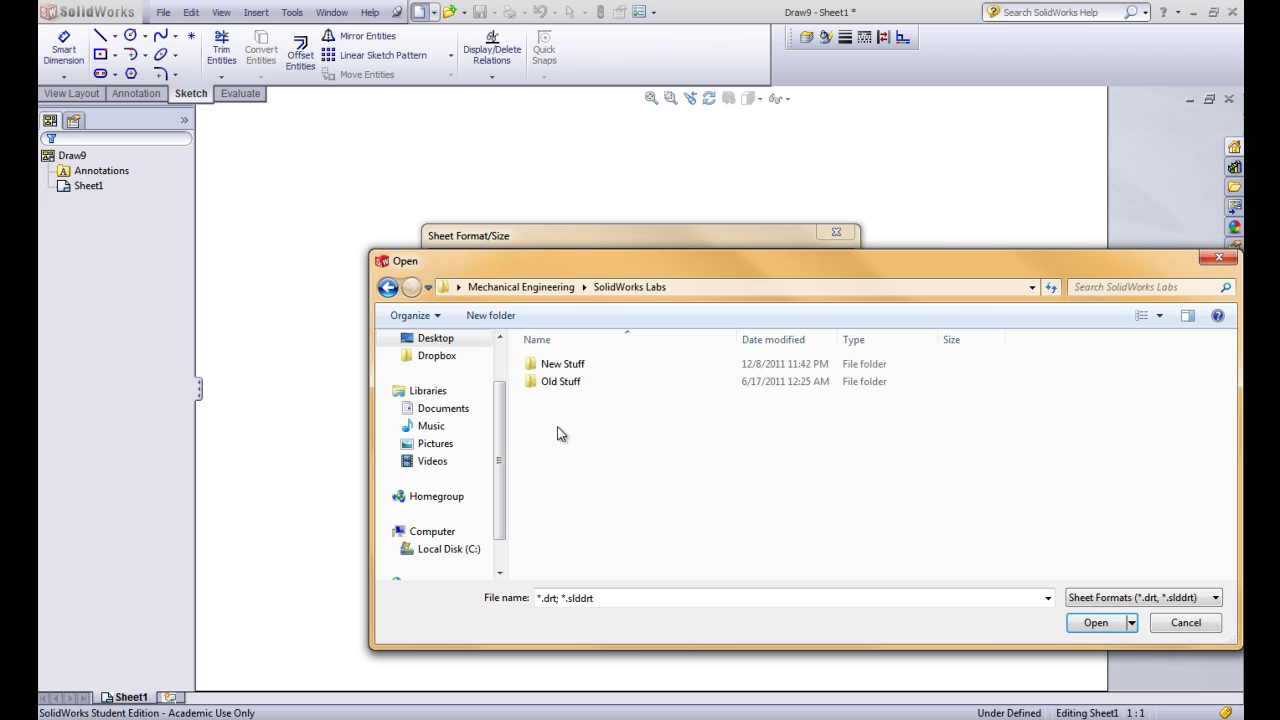
{"action": "left_click", "coordinate": [553, 366]}
{"action": "double_click", "coordinate": [553, 366]}
{"action": "left_click", "coordinate": [570, 571]}
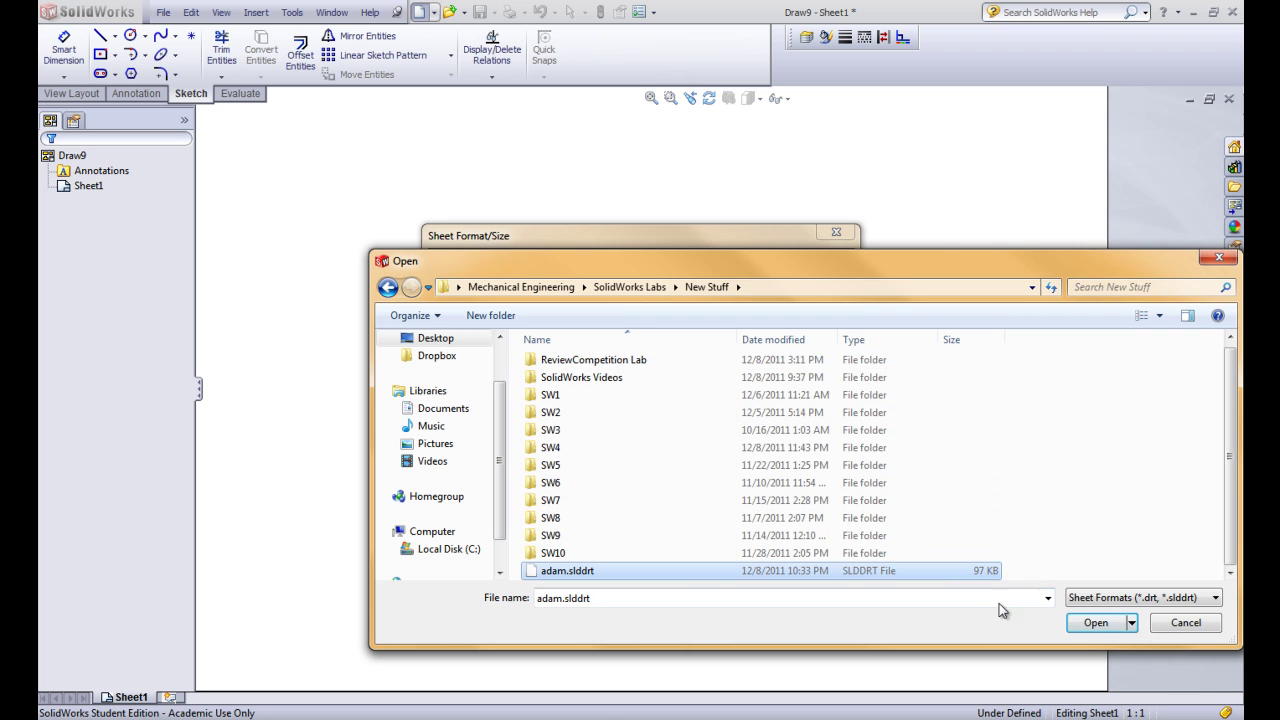
{"action": "left_click", "coordinate": [1096, 623]}
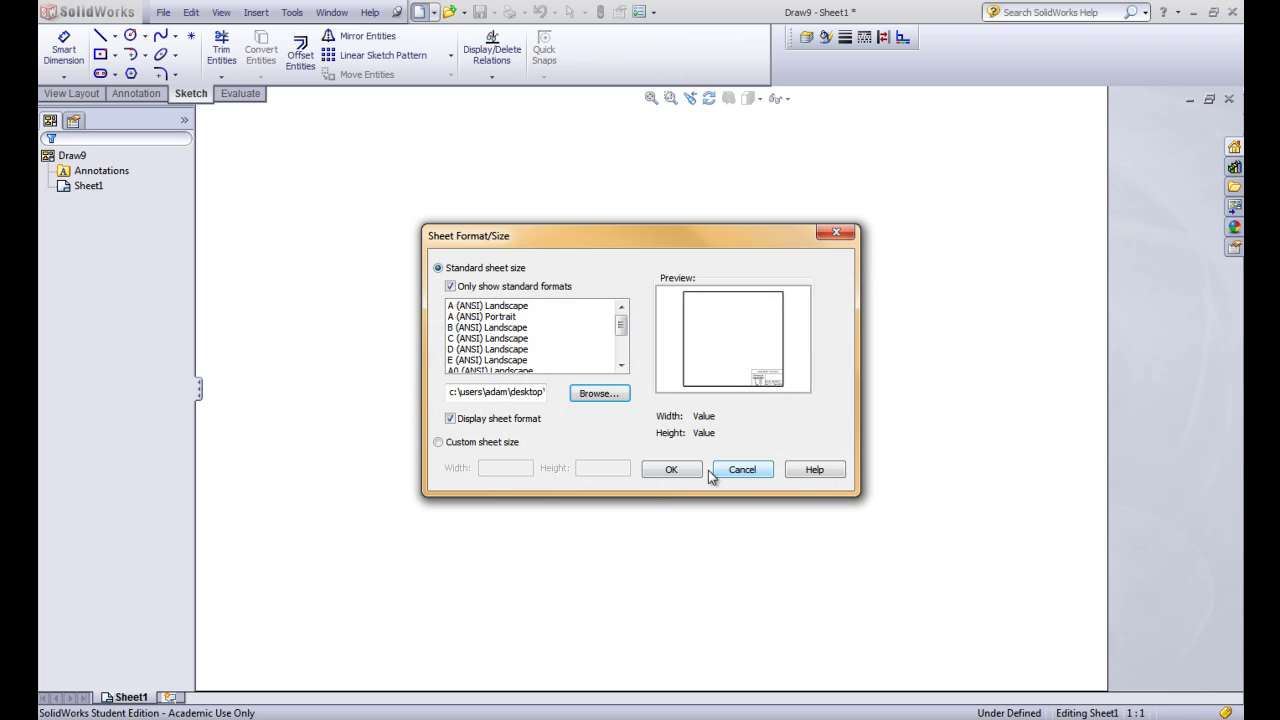
{"action": "left_click", "coordinate": [690, 470]}
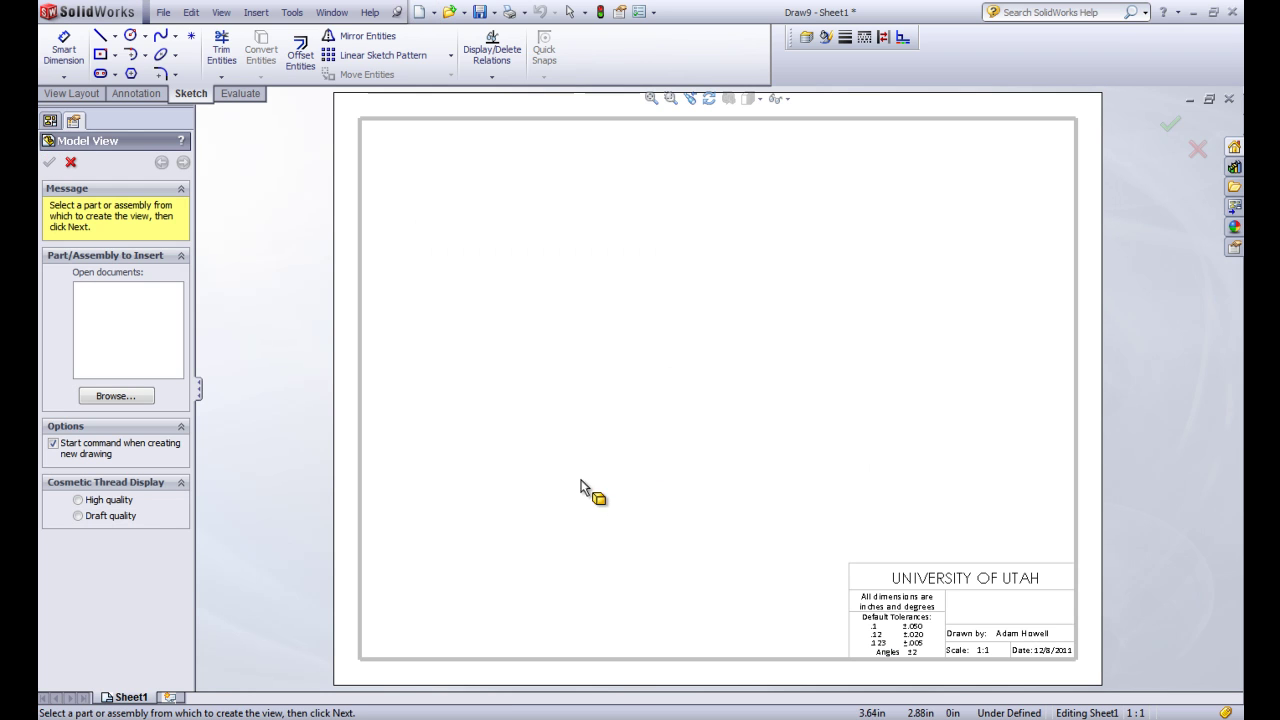
- Skip the model view and set Sheet1 to third-angle projection at 1:1 scale
{"action": "left_click", "coordinate": [71, 163]}
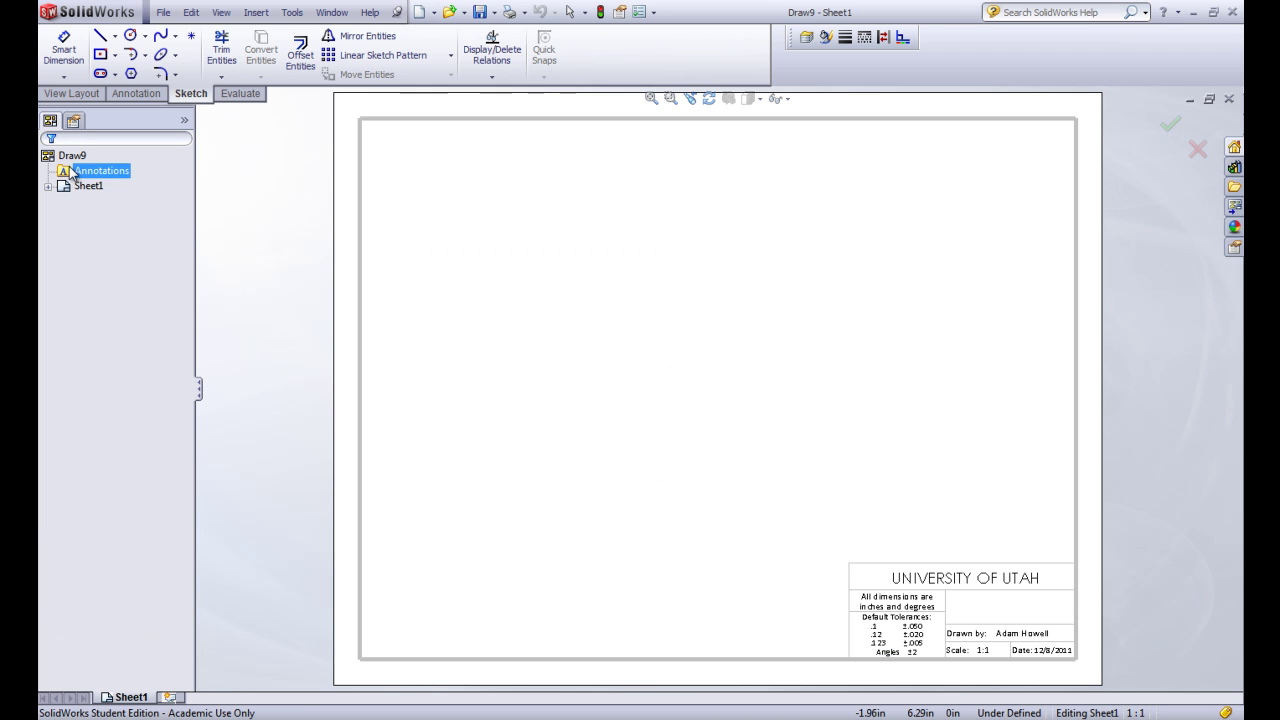
{"action": "right_click", "coordinate": [622, 332]}
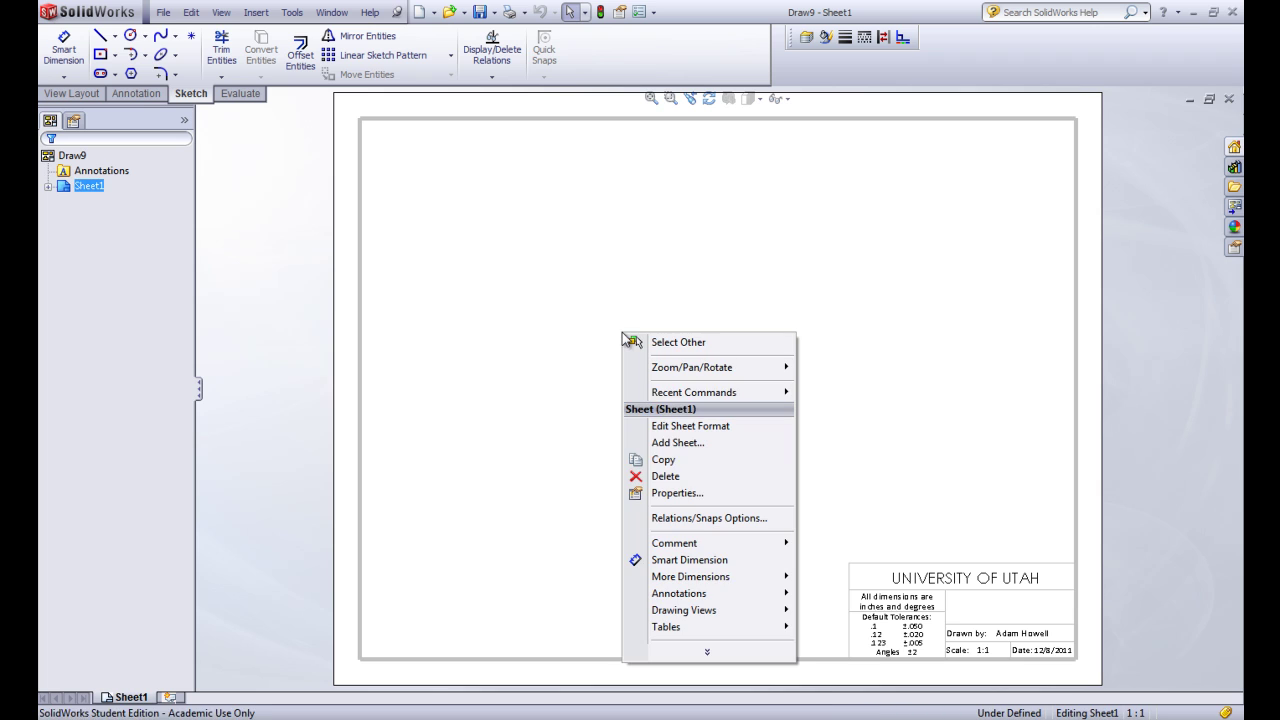
{"action": "left_click", "coordinate": [663, 492]}
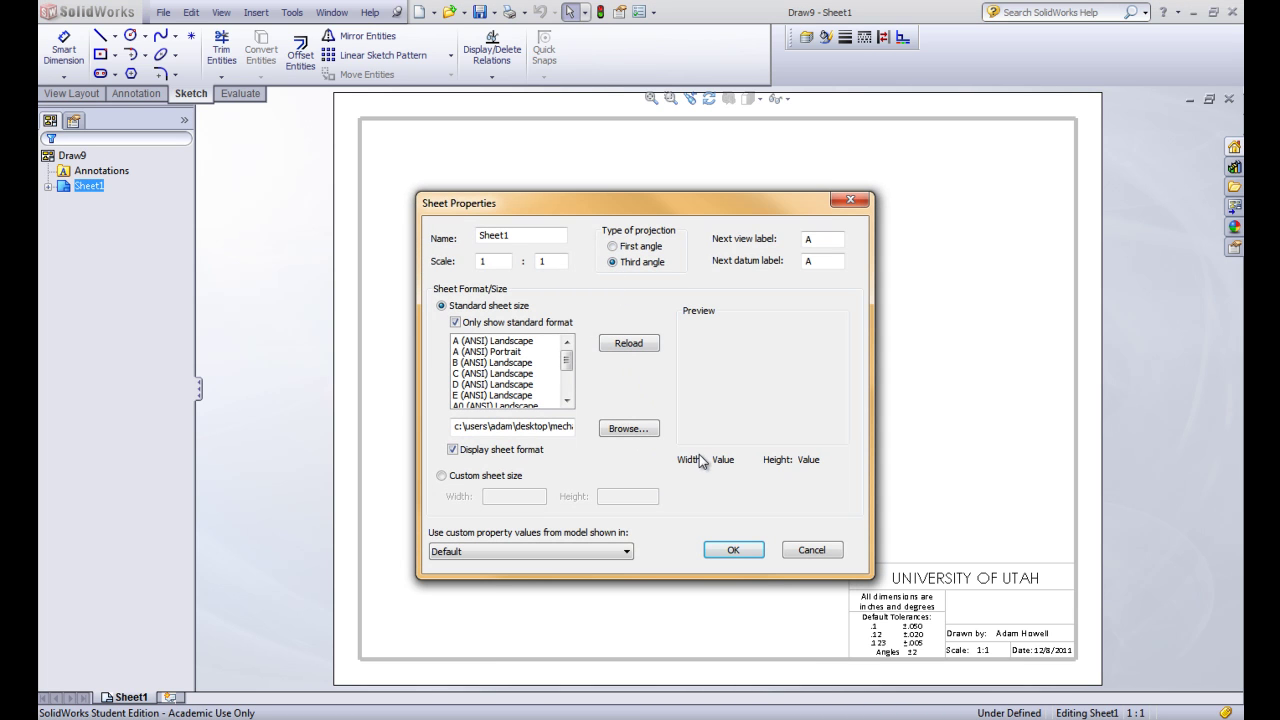
{"action": "left_click", "coordinate": [735, 550]}
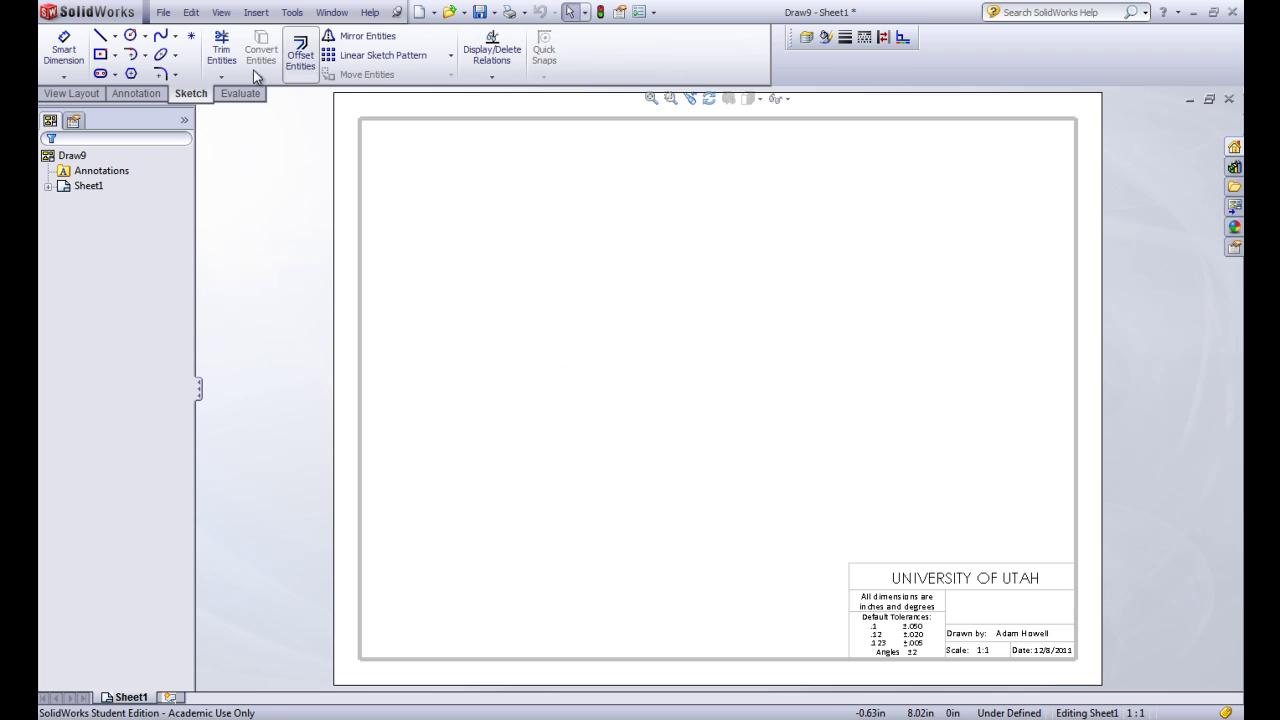
- Start a new model view based on the Fence assembly
{"action": "left_click", "coordinate": [72, 93]}
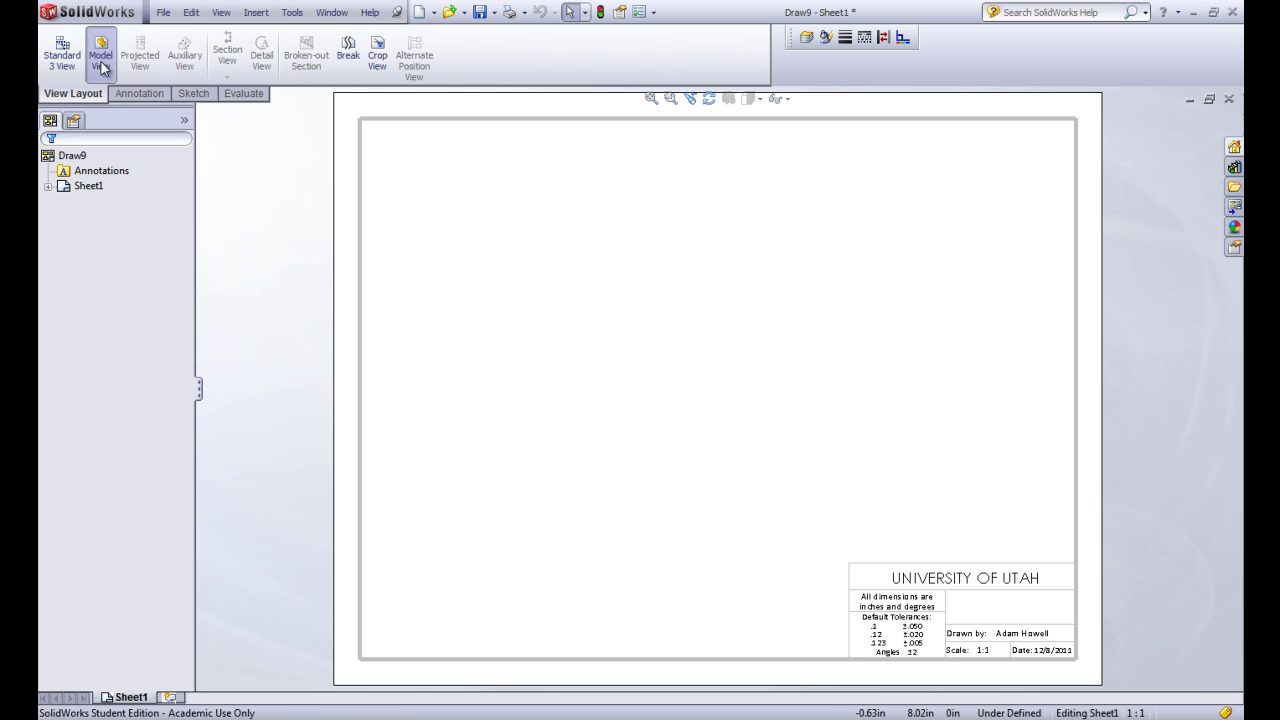
{"action": "left_click", "coordinate": [100, 58]}
{"action": "left_click", "coordinate": [118, 396]}
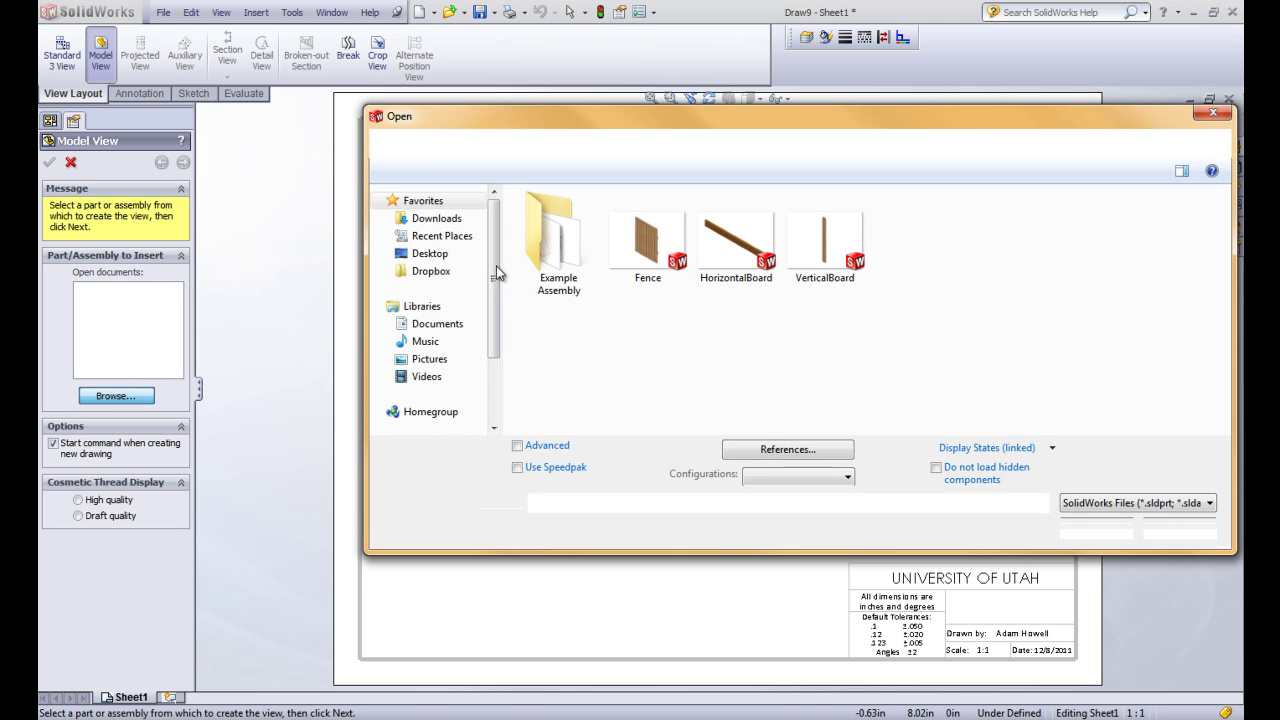
{"action": "left_click", "coordinate": [632, 245]}
{"action": "left_click", "coordinate": [1090, 545]}
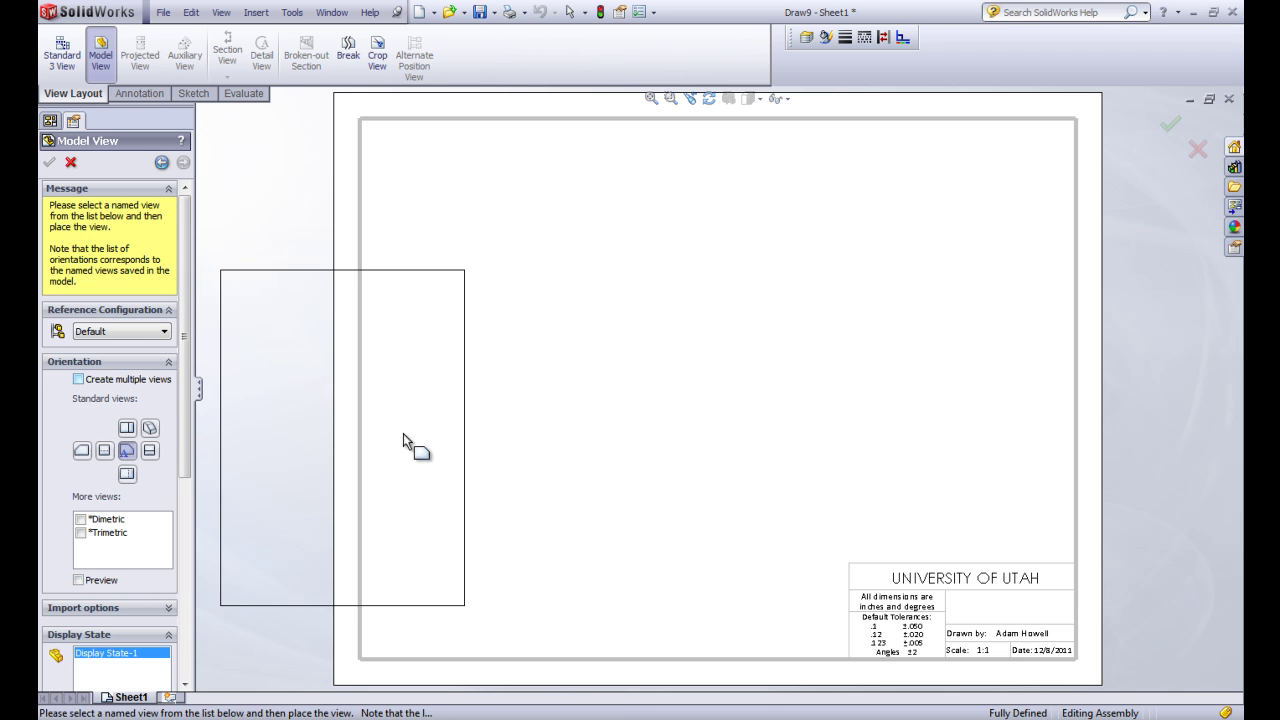
- Place the fence front view, with projected top and side views around it
{"action": "left_click", "coordinate": [582, 422]}
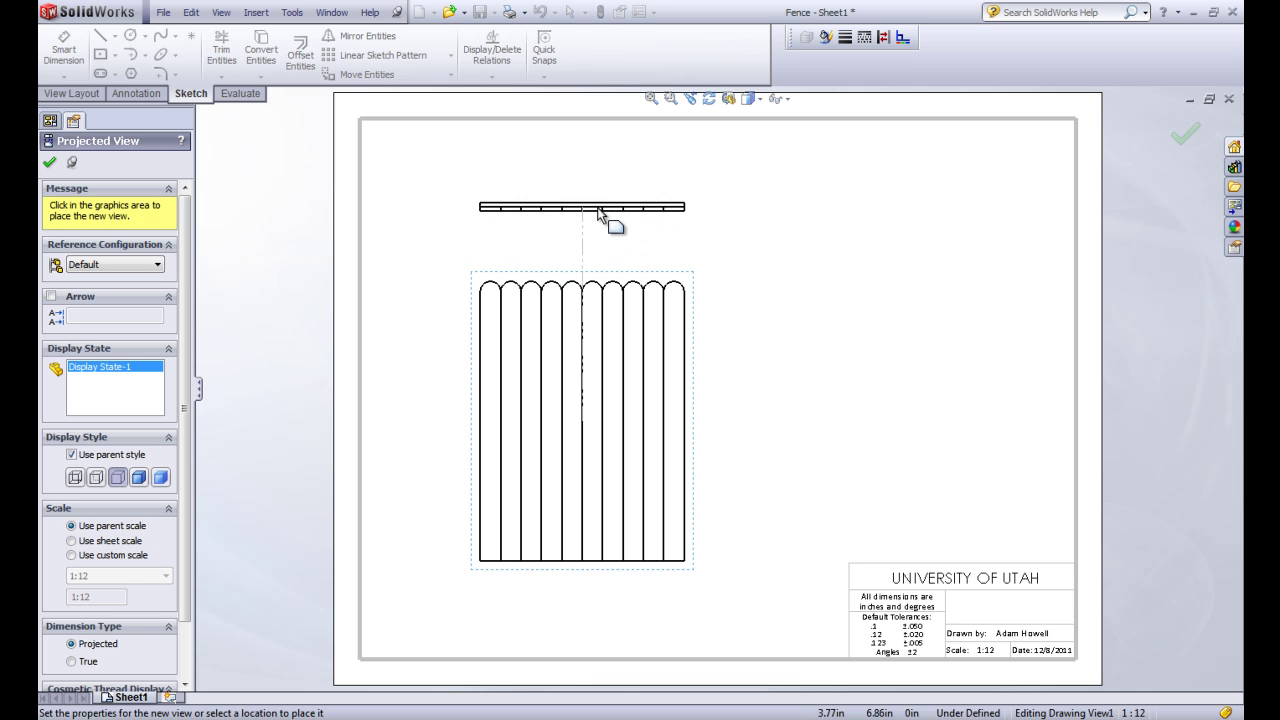
{"action": "left_click", "coordinate": [598, 213]}
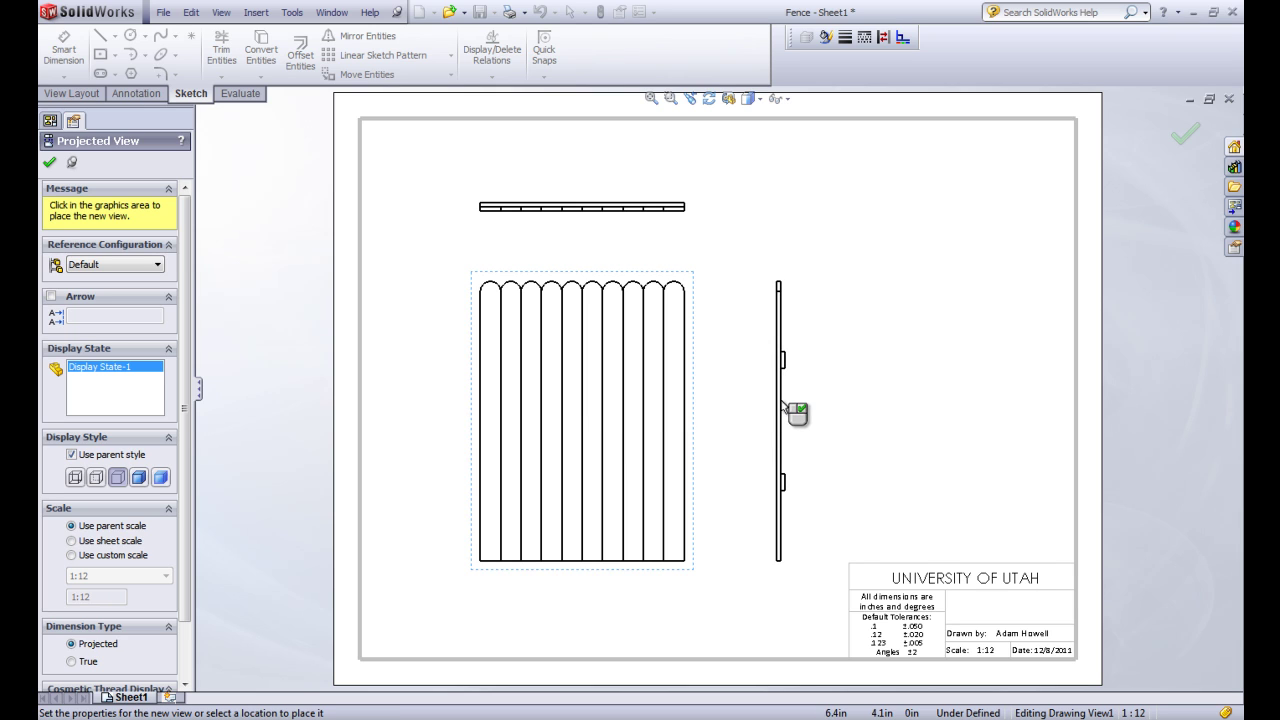
{"action": "left_click", "coordinate": [760, 405]}
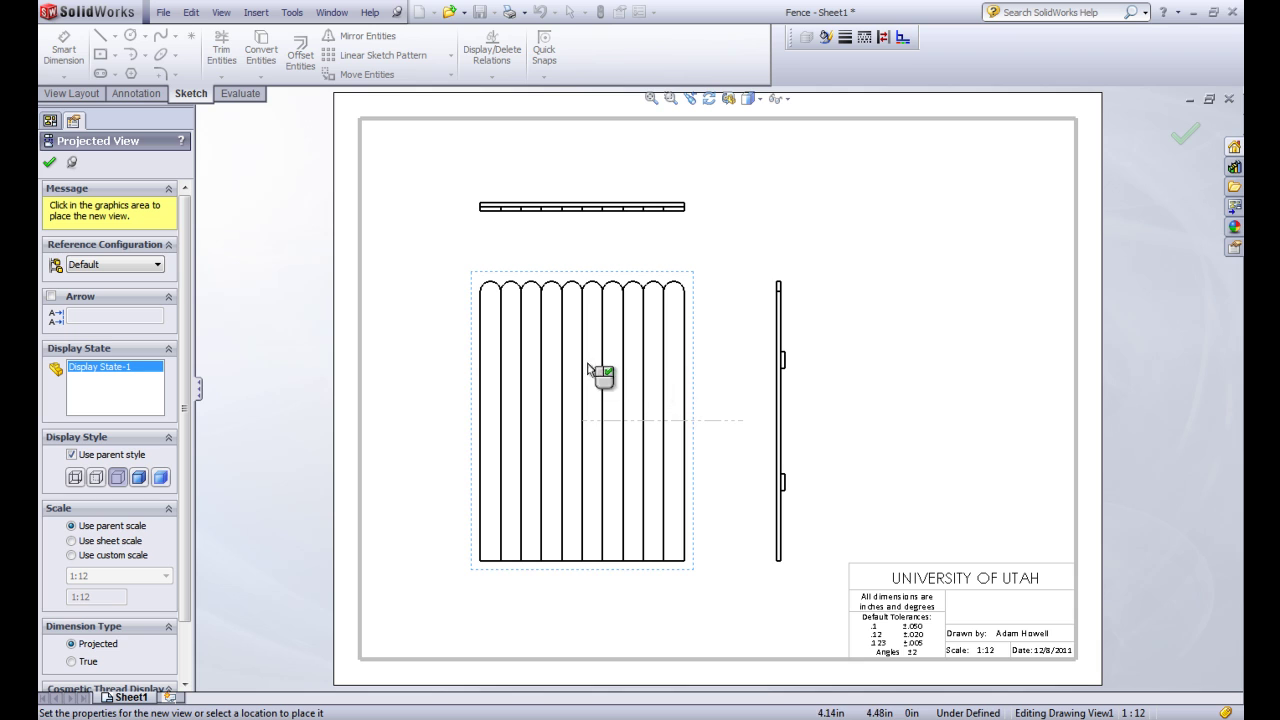
{"action": "left_click", "coordinate": [375, 320]}
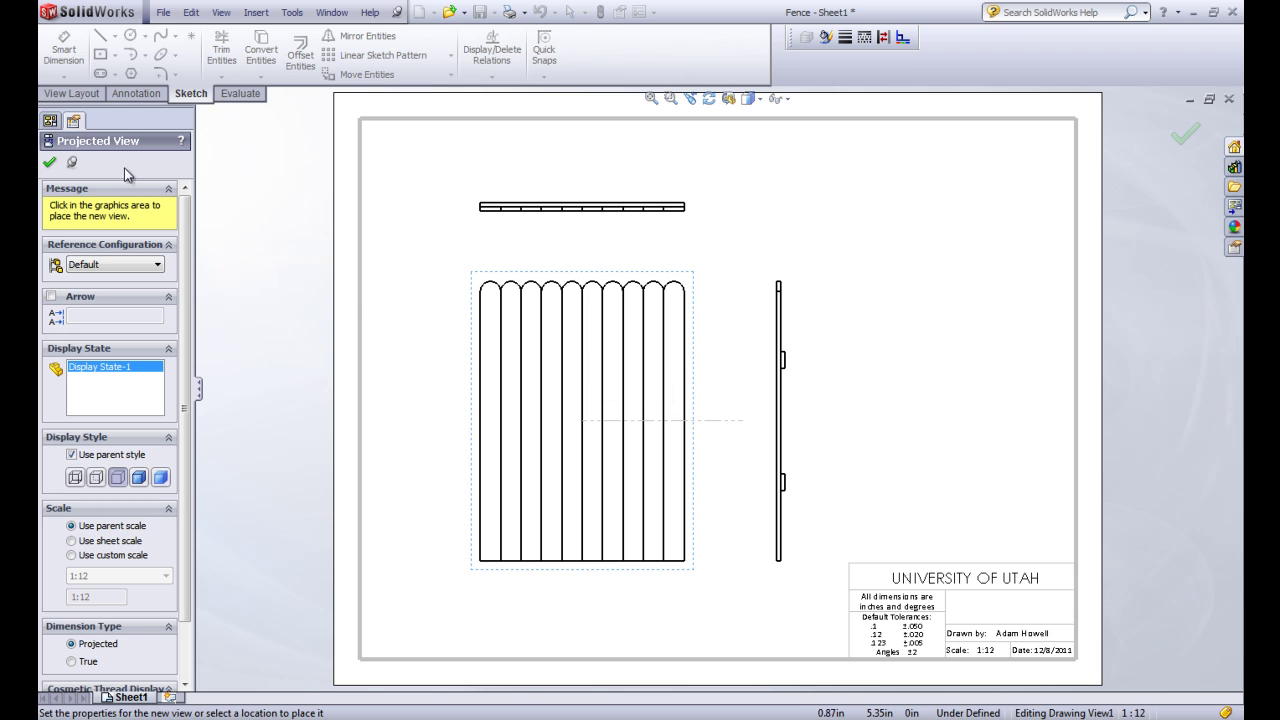
{"action": "left_click", "coordinate": [50, 165]}
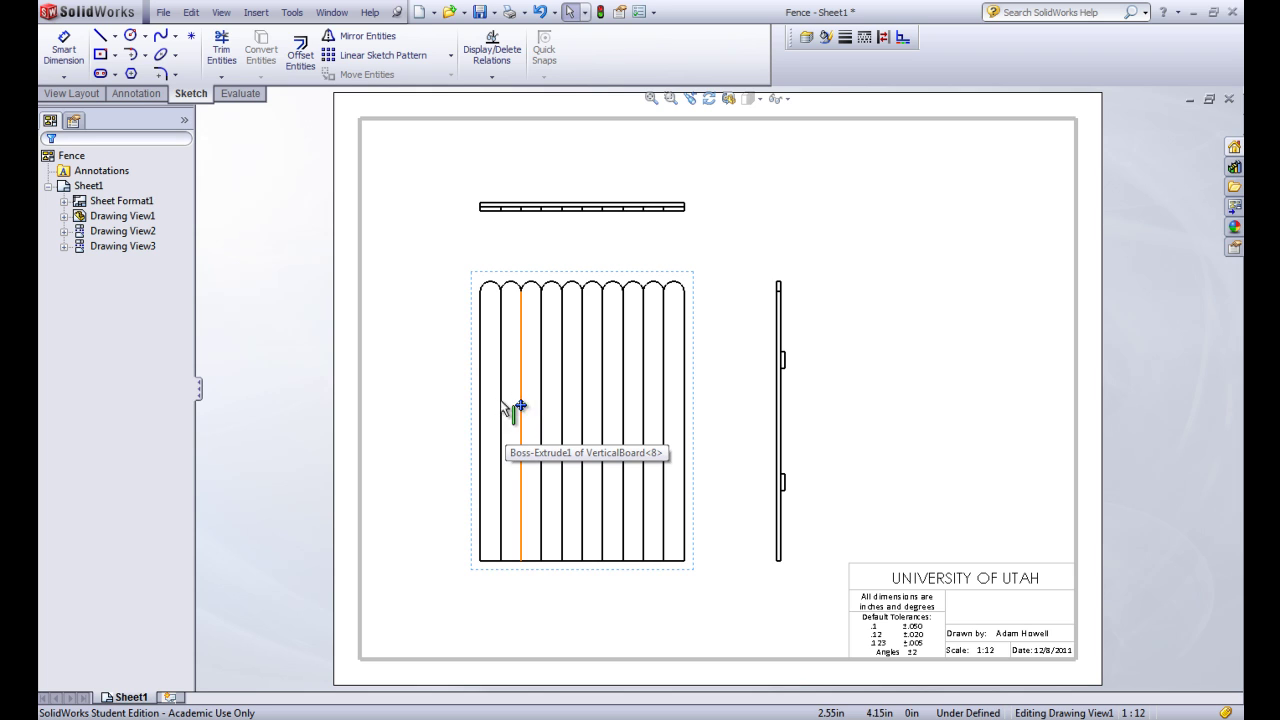
- Move the front and top views left and the side view closer to the front view
{"action": "left_click", "coordinate": [473, 388]}
{"action": "left_click_drag", "start_coordinate": [443, 396], "coordinate": [387, 394]}
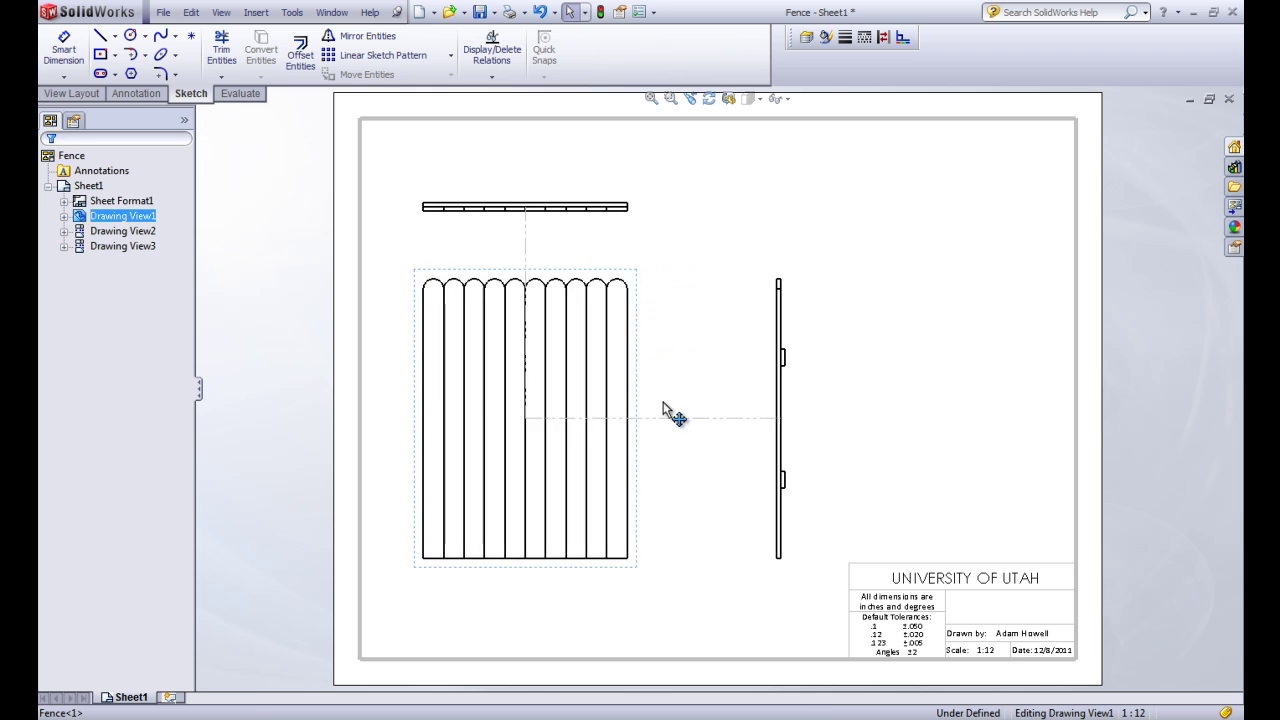
{"action": "left_click", "coordinate": [779, 448]}
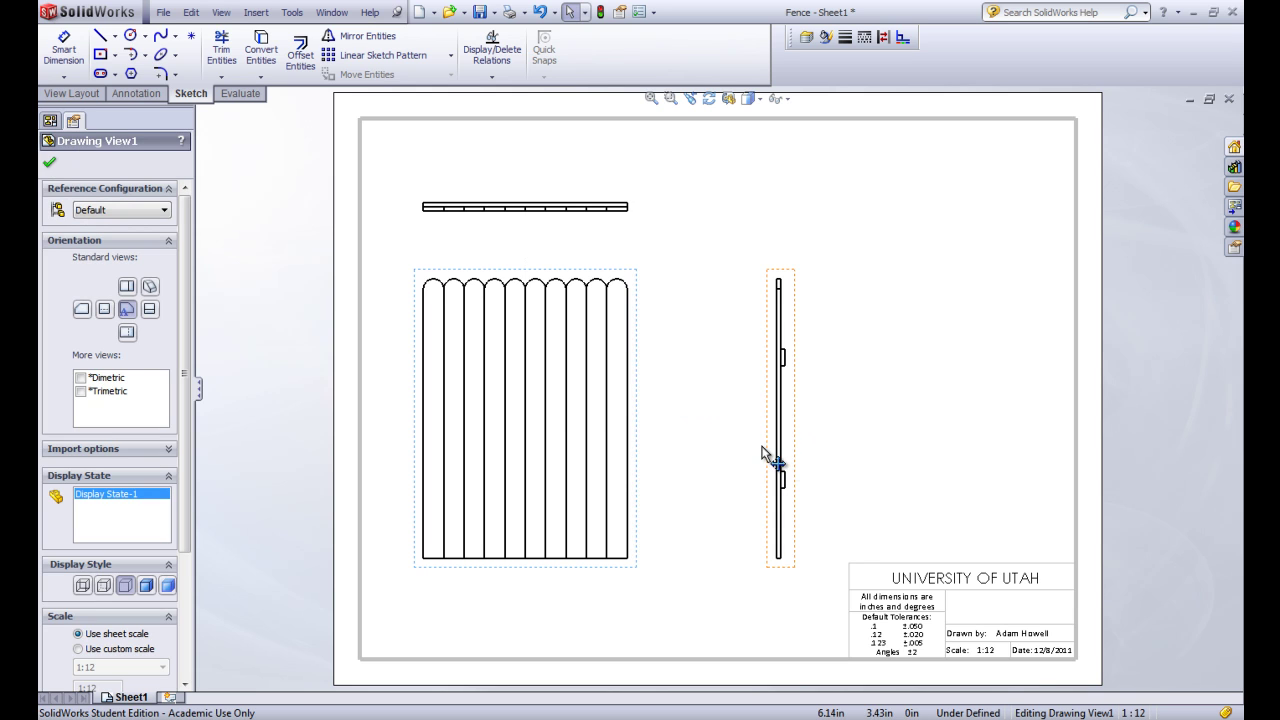
{"action": "left_click_drag", "start_coordinate": [737, 457], "coordinate": [698, 458]}
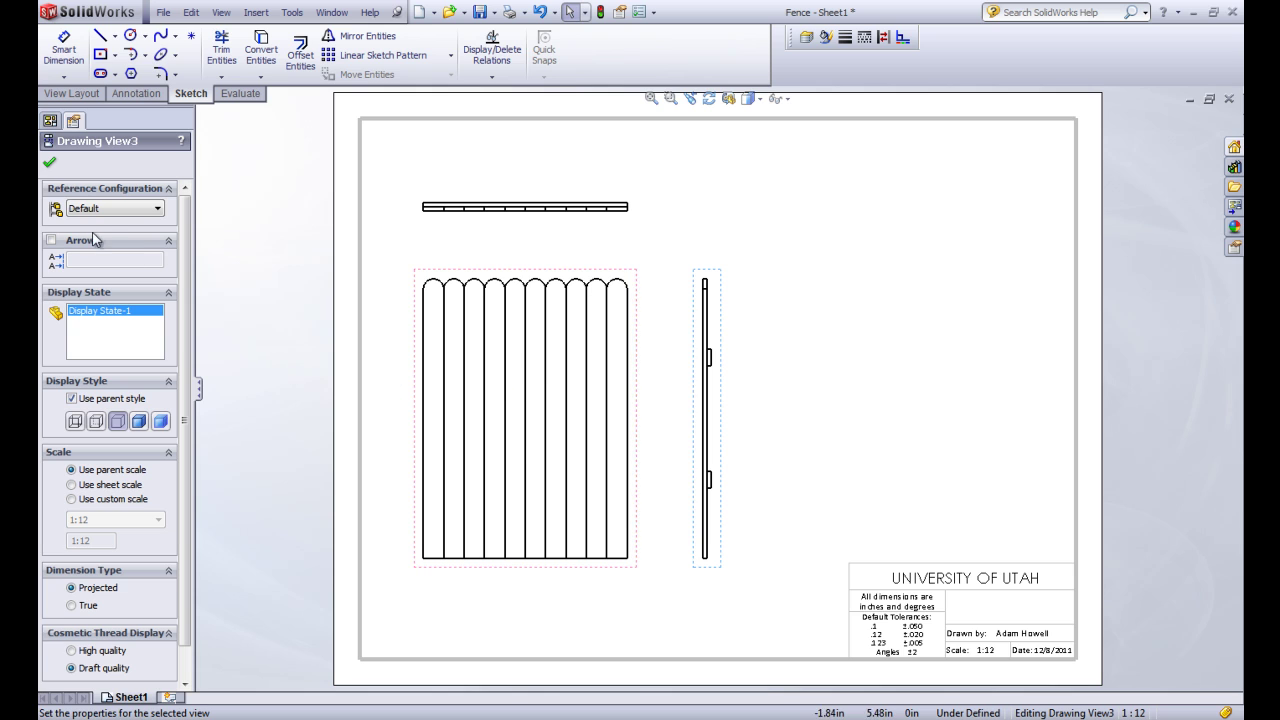
- Set the front view's display style to Hidden Lines Visible
{"action": "left_click", "coordinate": [416, 413]}
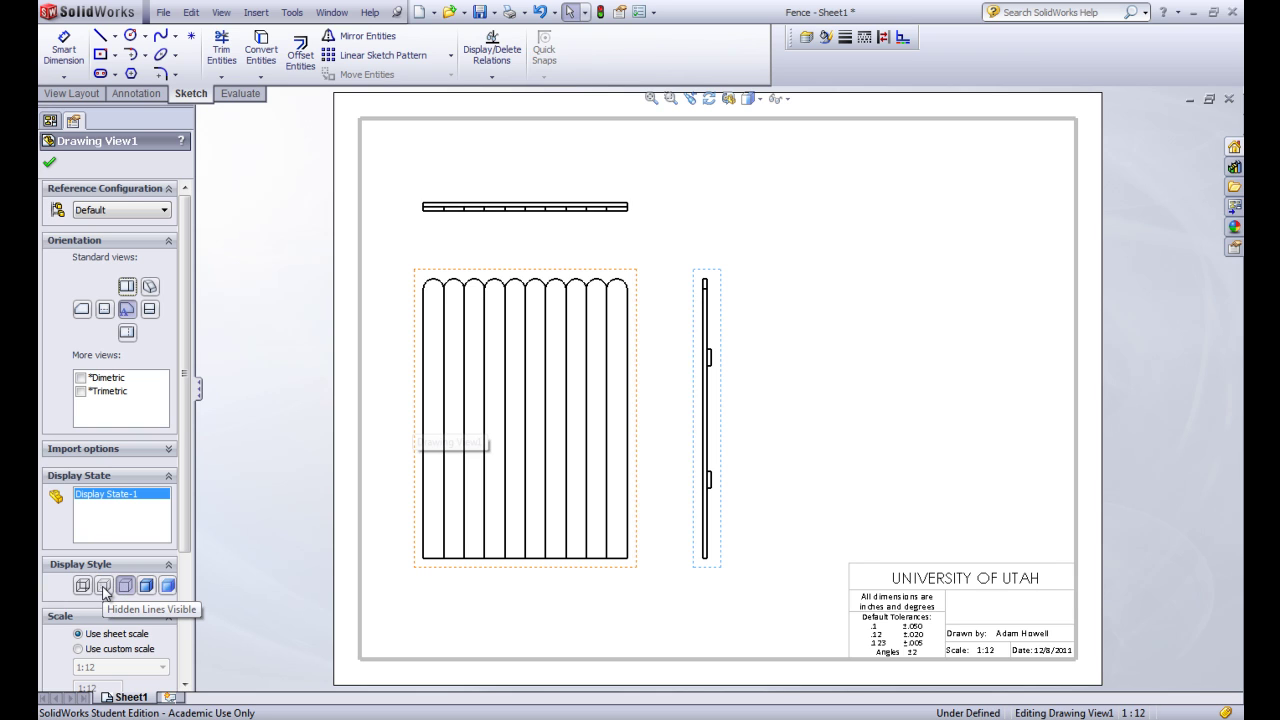
{"action": "left_click", "coordinate": [104, 587]}
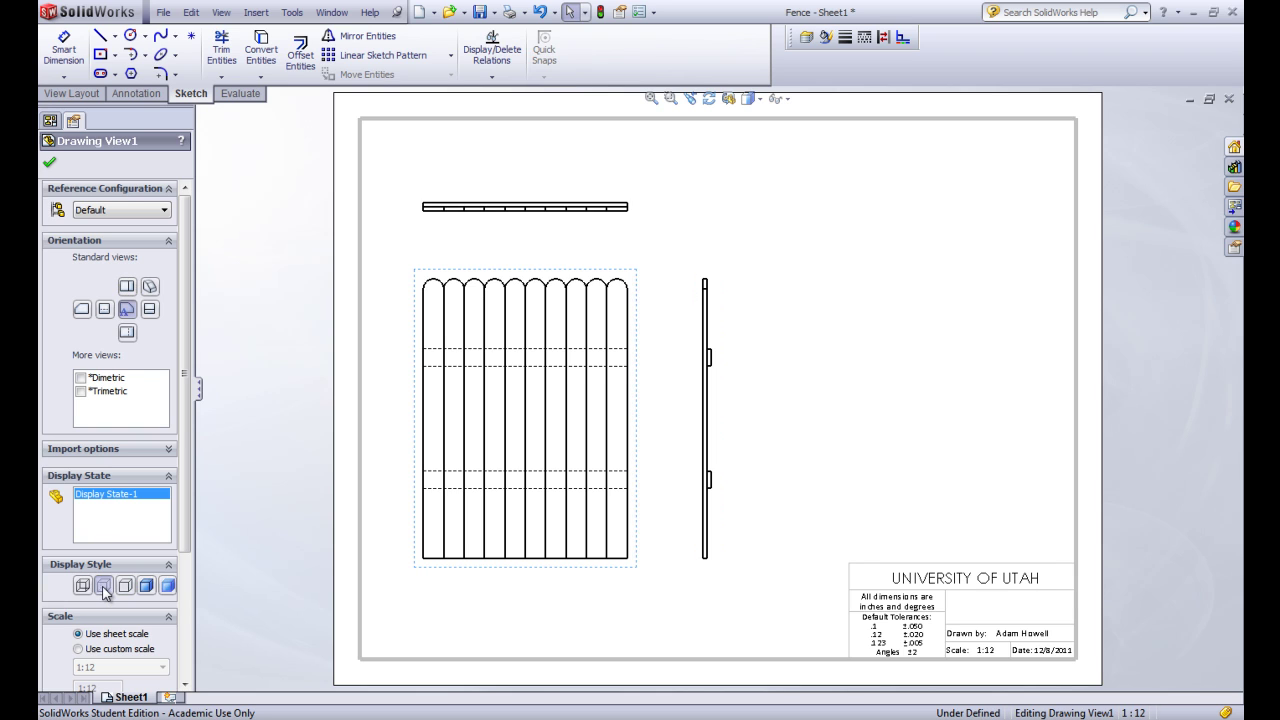
{"action": "left_click", "coordinate": [50, 166]}
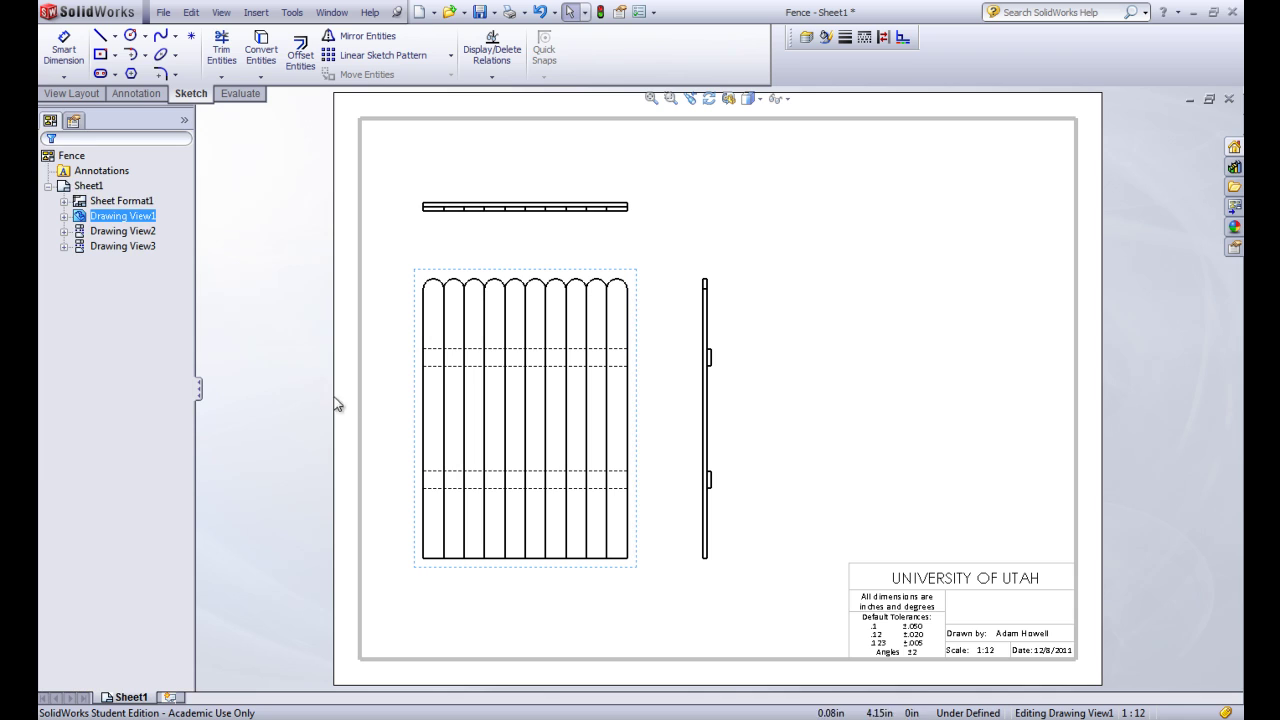
{"action": "left_click", "coordinate": [264, 398]}
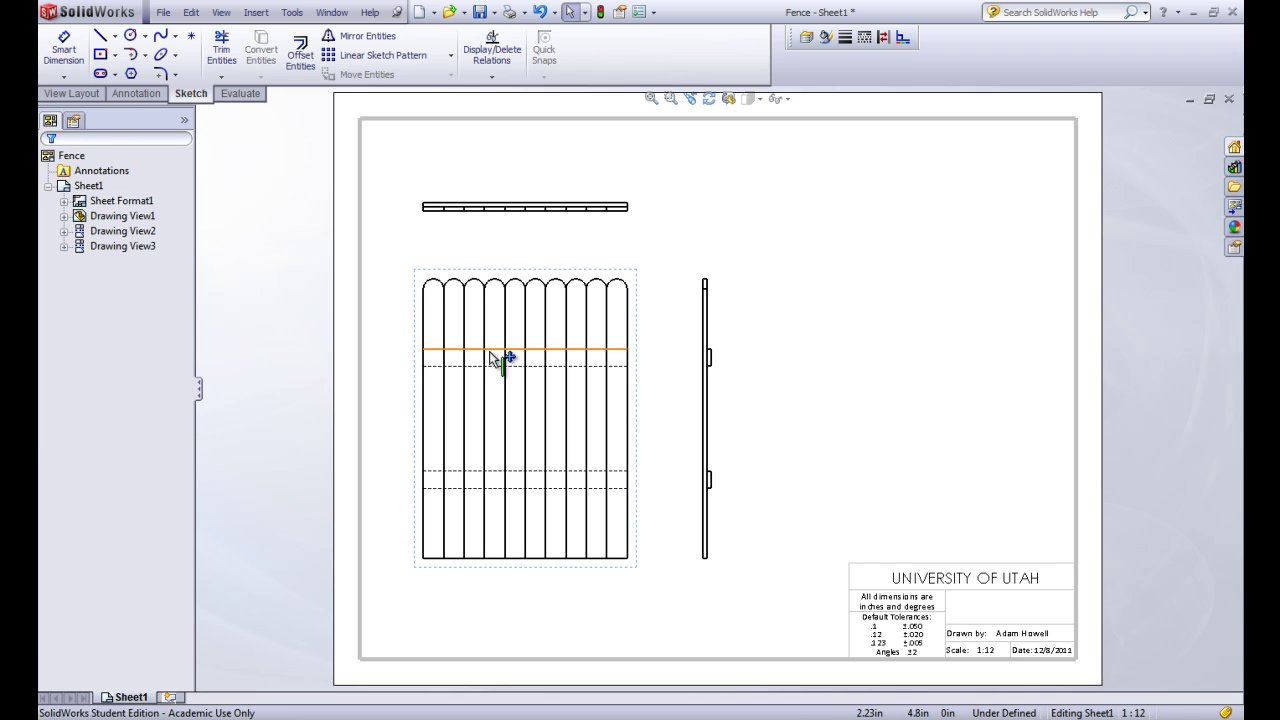
- Start Model Items with source set to Only assembly, importing into all views
{"action": "left_click", "coordinate": [125, 97]}
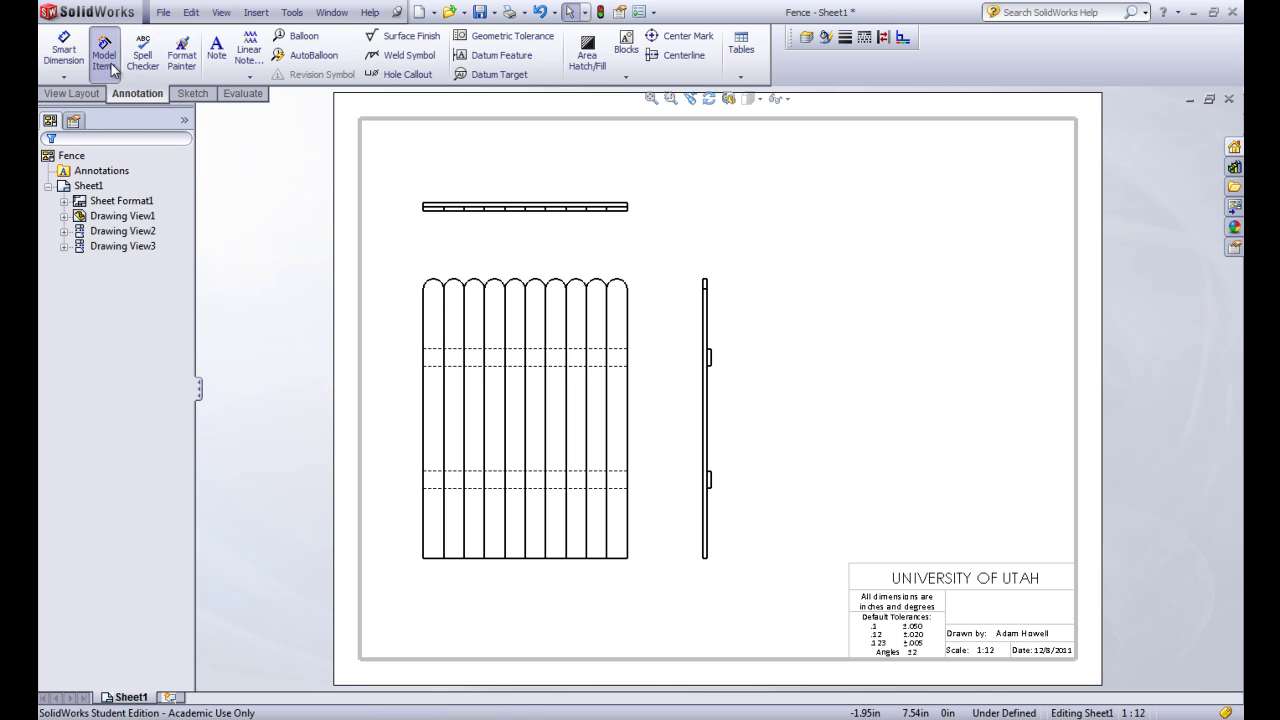
{"action": "left_click", "coordinate": [111, 63]}
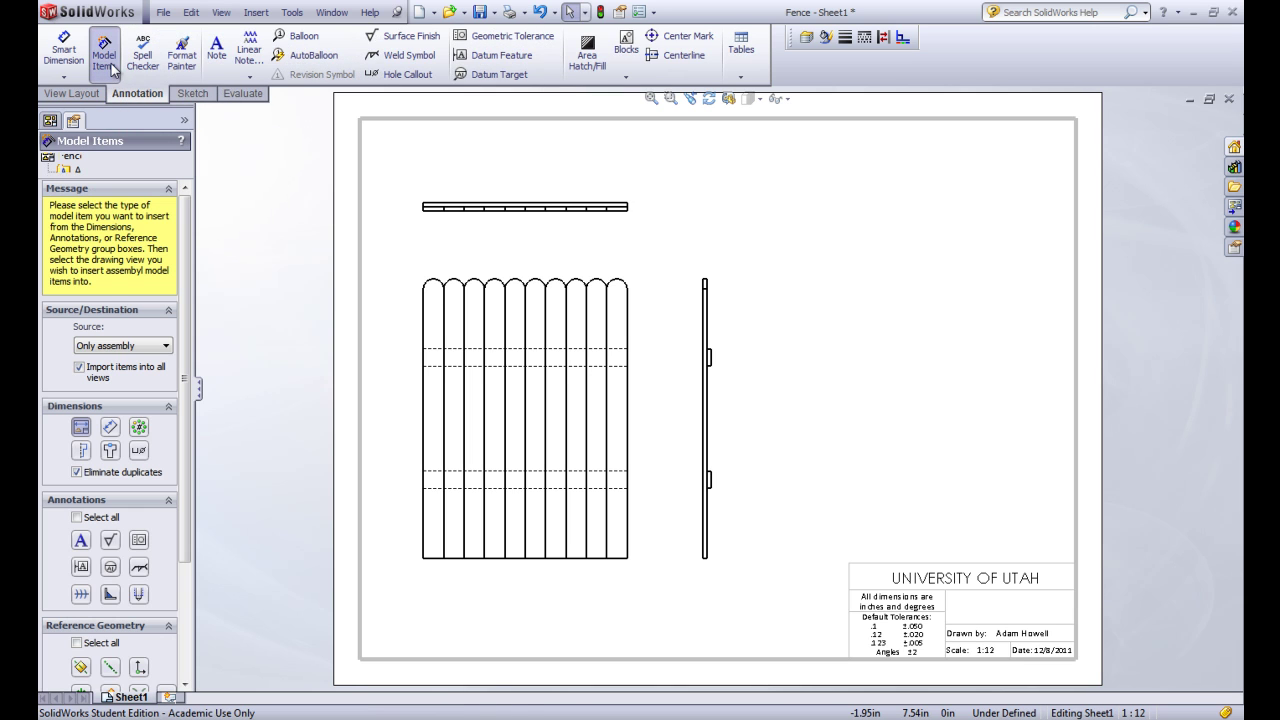
{"action": "left_click", "coordinate": [112, 348]}
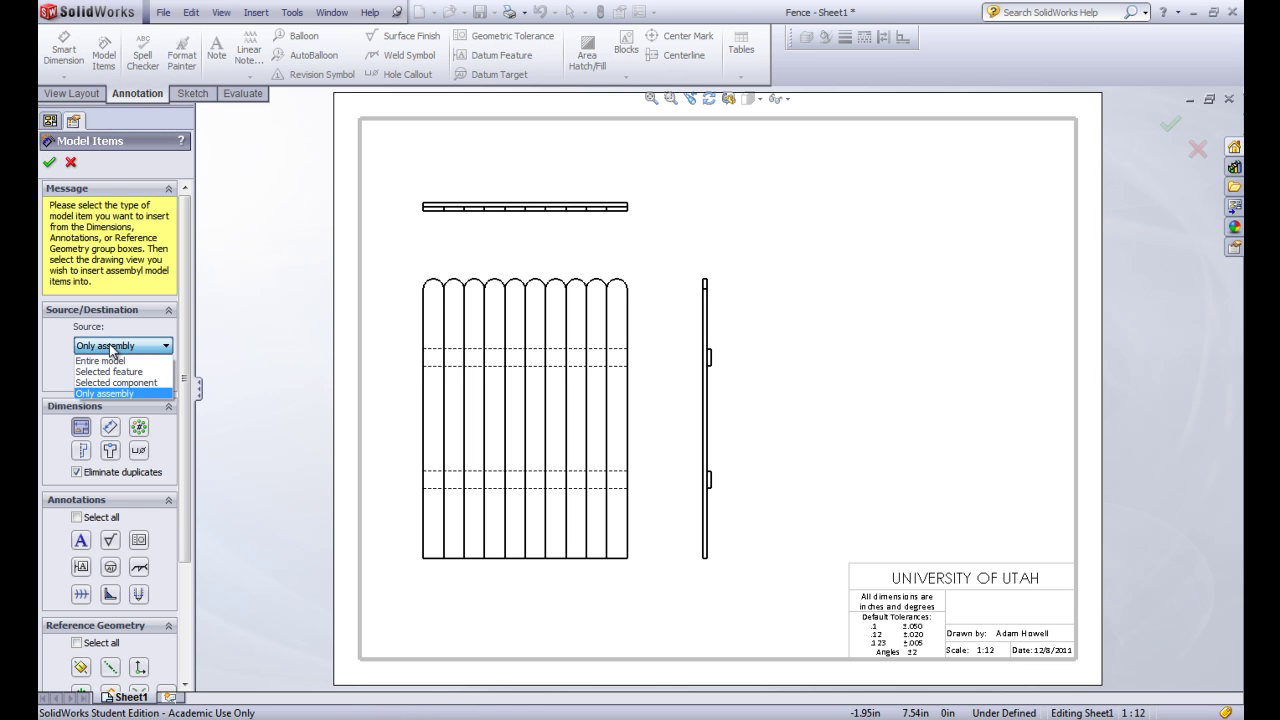
{"action": "left_click", "coordinate": [115, 393]}
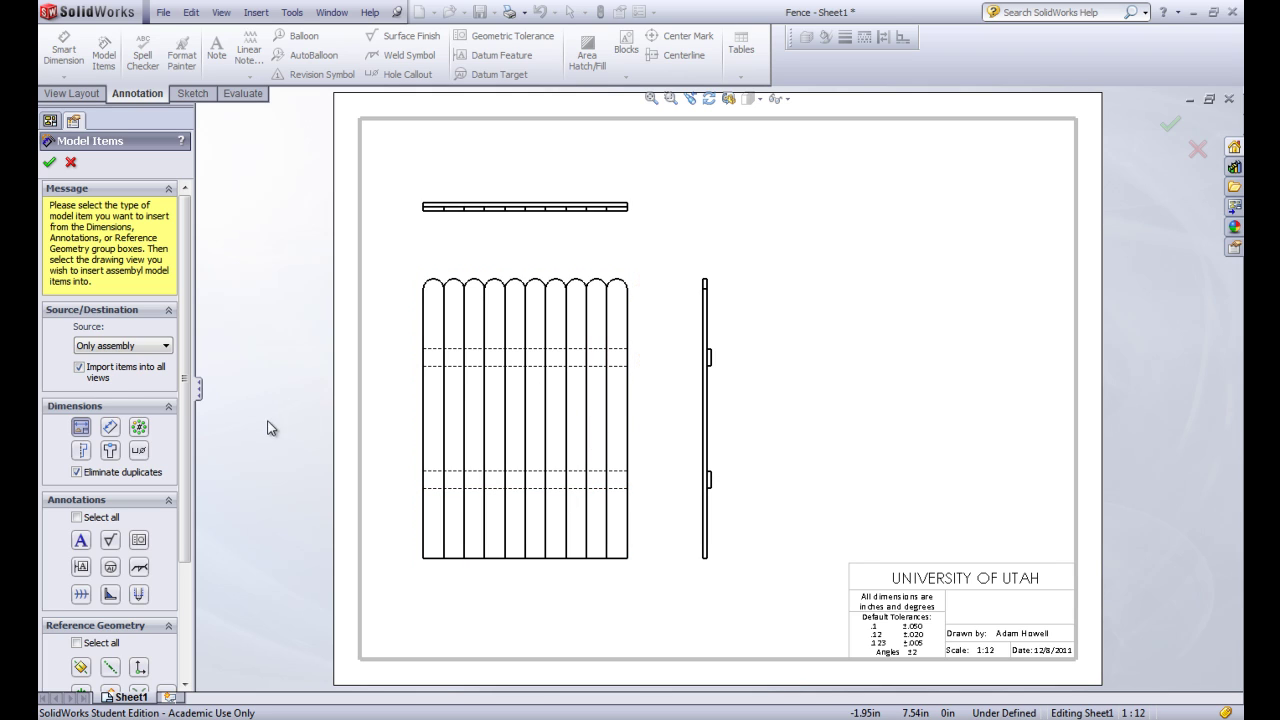
- Insert the 18.000 and 12.000 dimensions and stack them right of the front view
{"action": "left_click", "coordinate": [50, 163]}
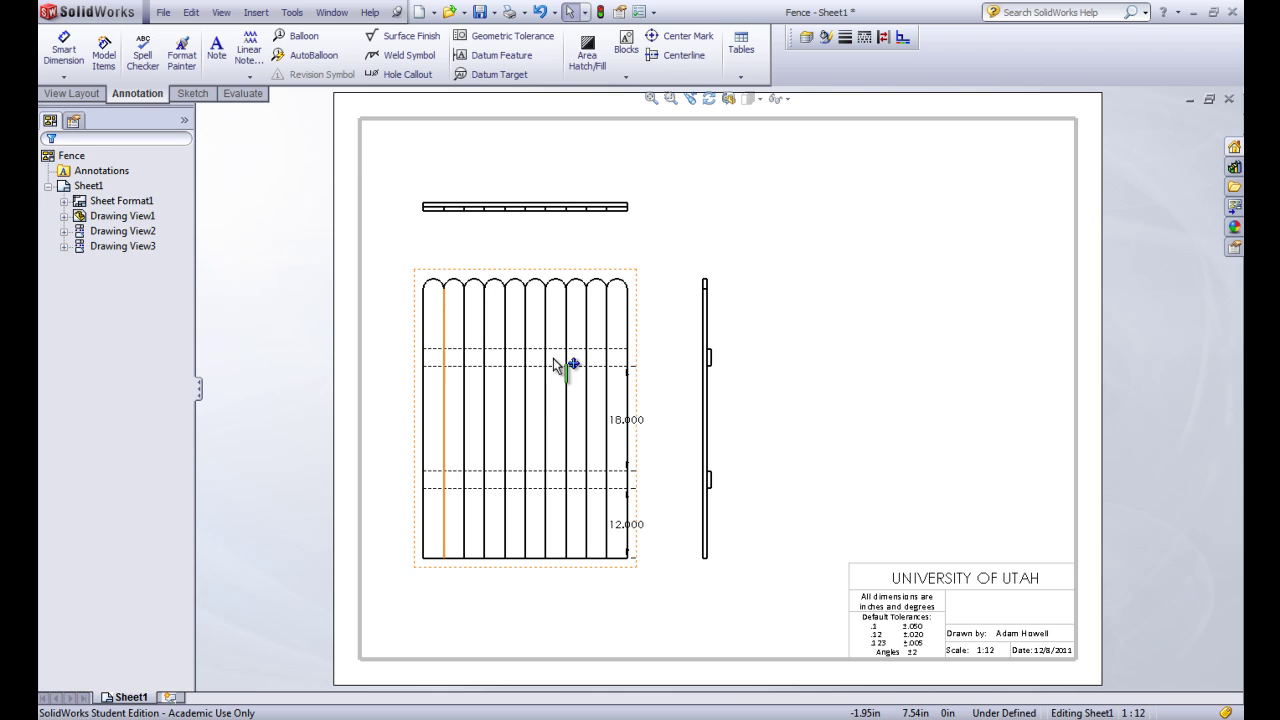
{"action": "left_click_drag", "start_coordinate": [630, 421], "coordinate": [665, 425]}
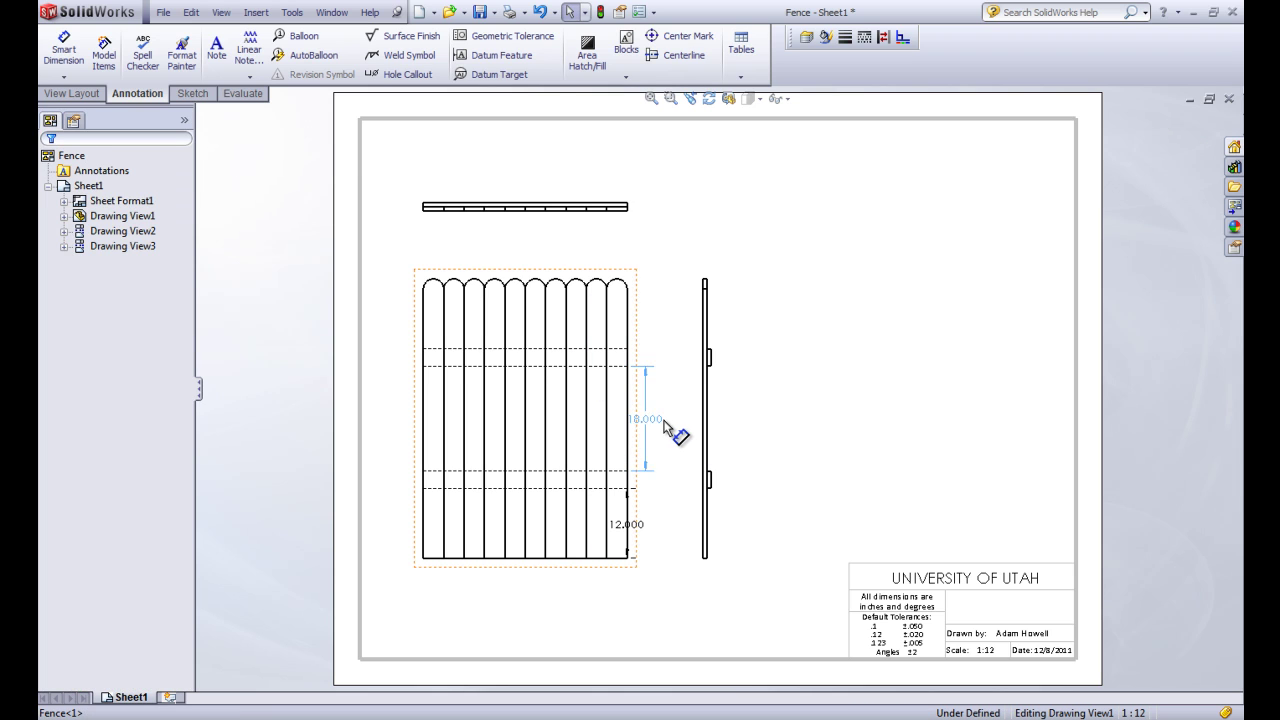
{"action": "left_click", "coordinate": [651, 421]}
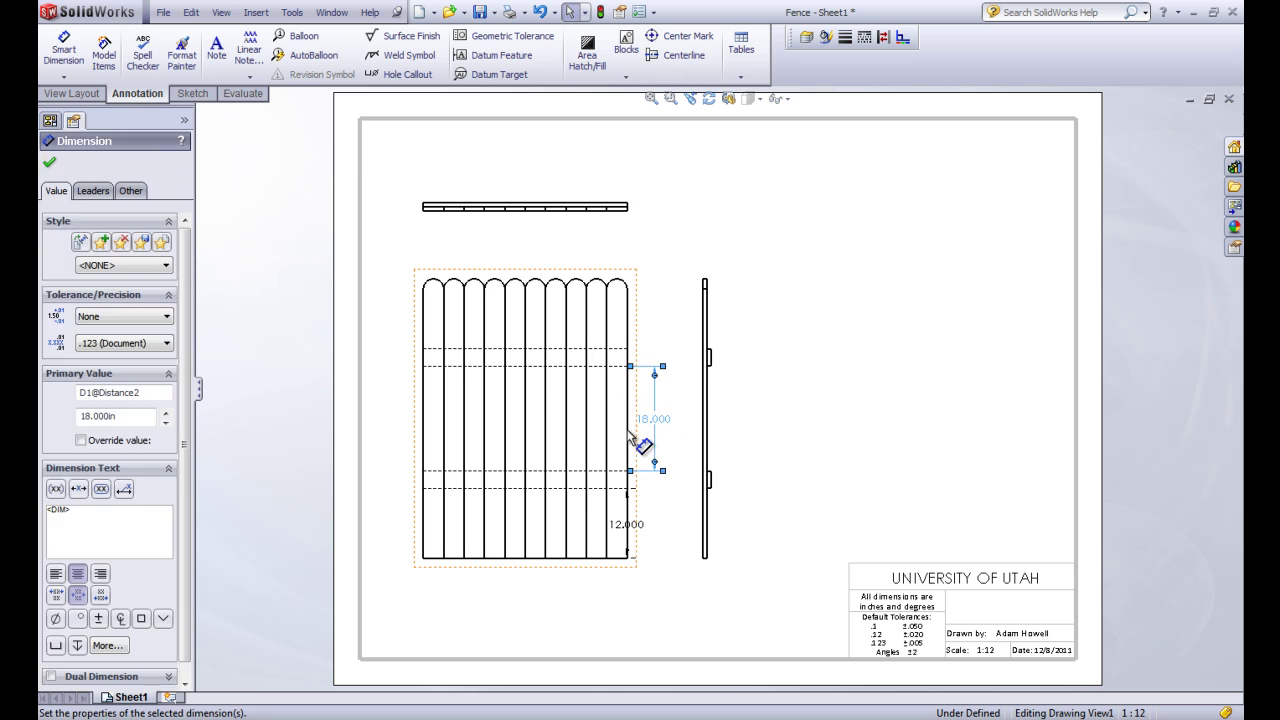
{"action": "left_click_drag", "start_coordinate": [640, 515], "coordinate": [667, 530]}
{"action": "left_click", "coordinate": [566, 604]}
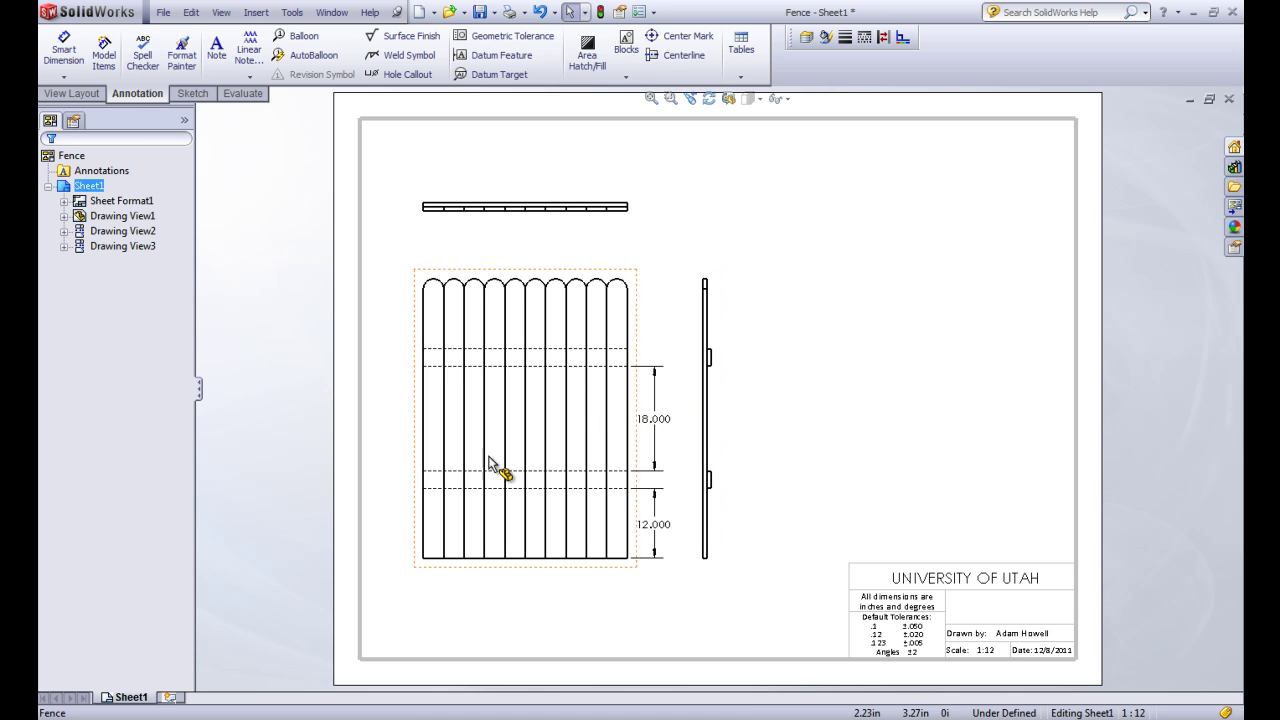
- Add 'Front View' and 'Top View' note labels beneath the front and top views
{"action": "left_click", "coordinate": [216, 50]}
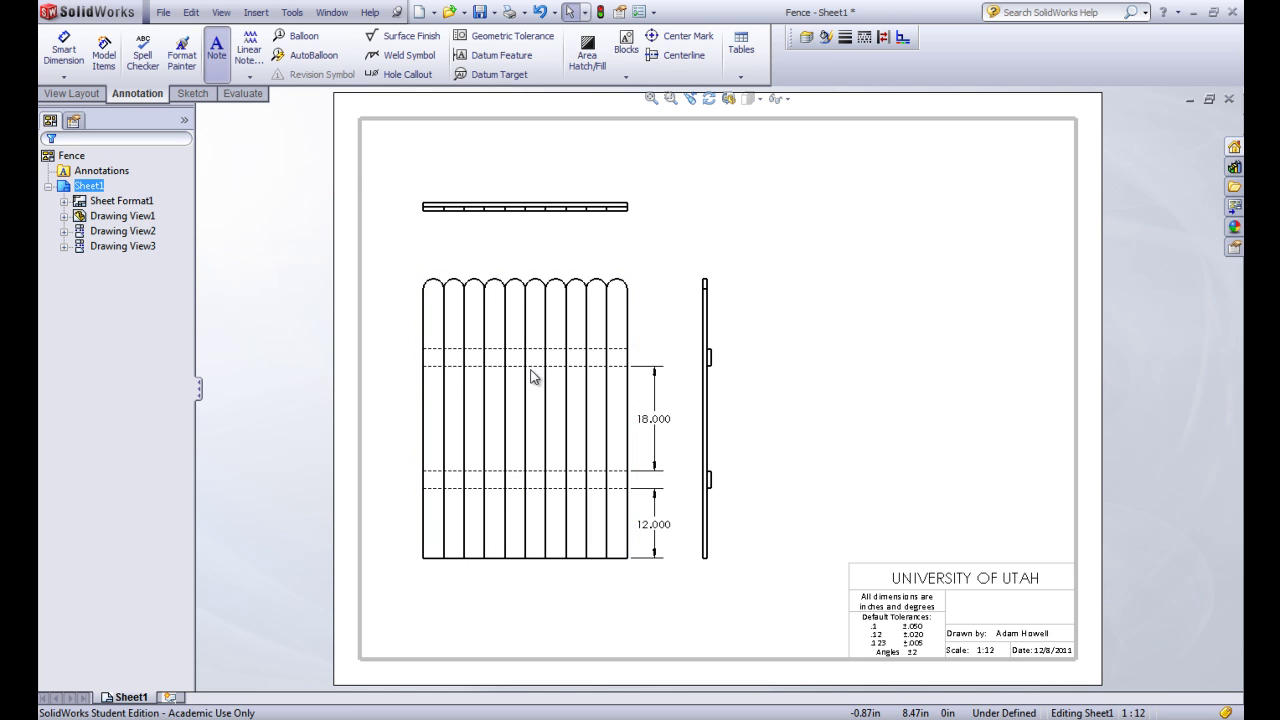
{"action": "left_click", "coordinate": [494, 582]}
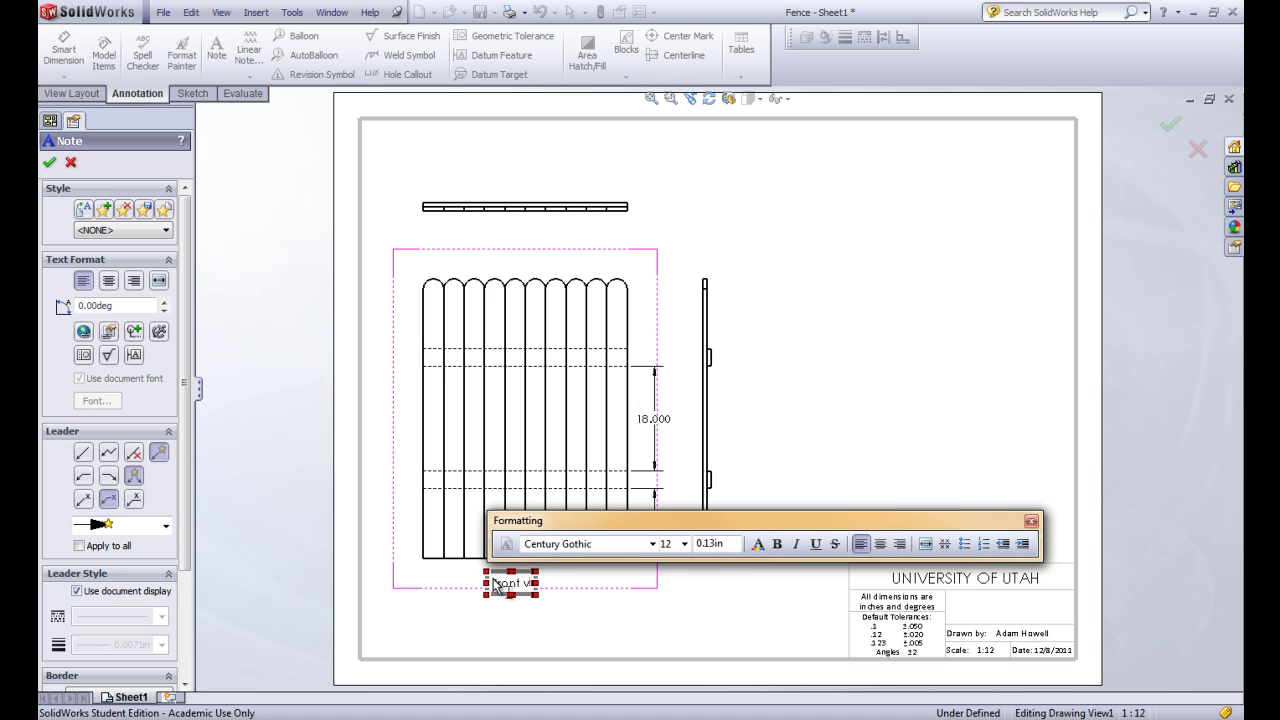
{"action": "type", "text": "Front View"}
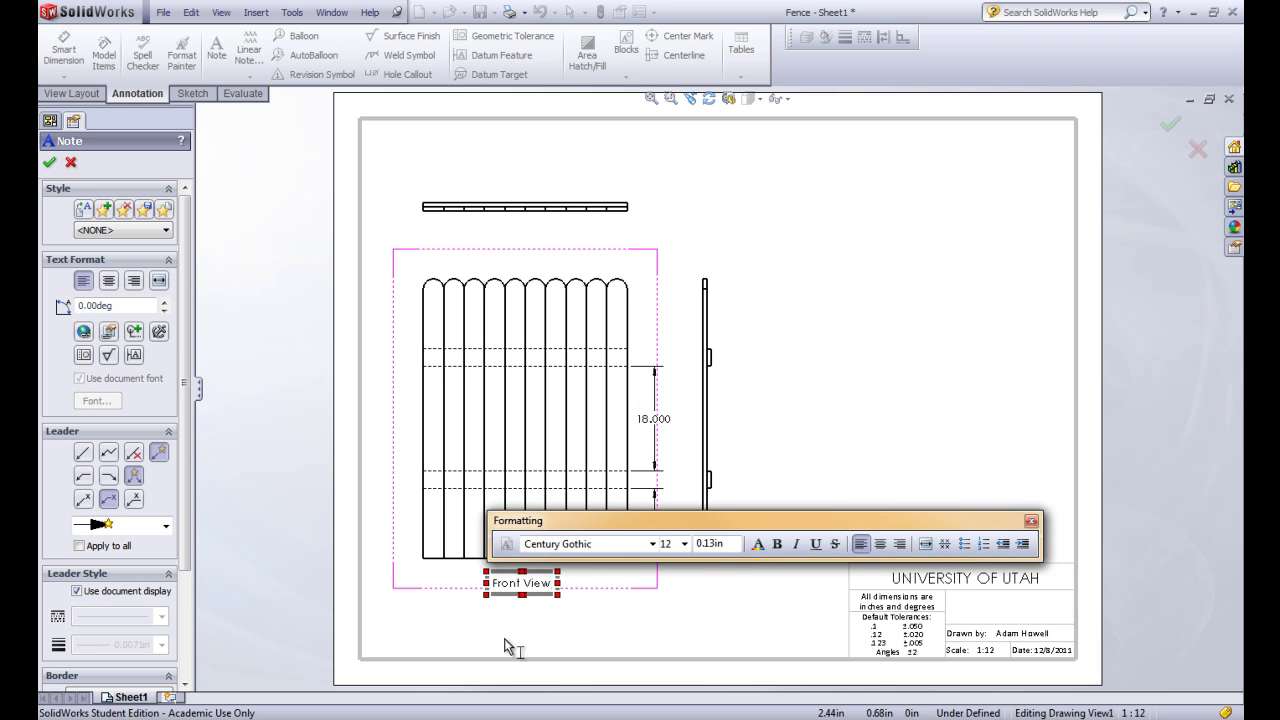
{"action": "left_click", "coordinate": [505, 340]}
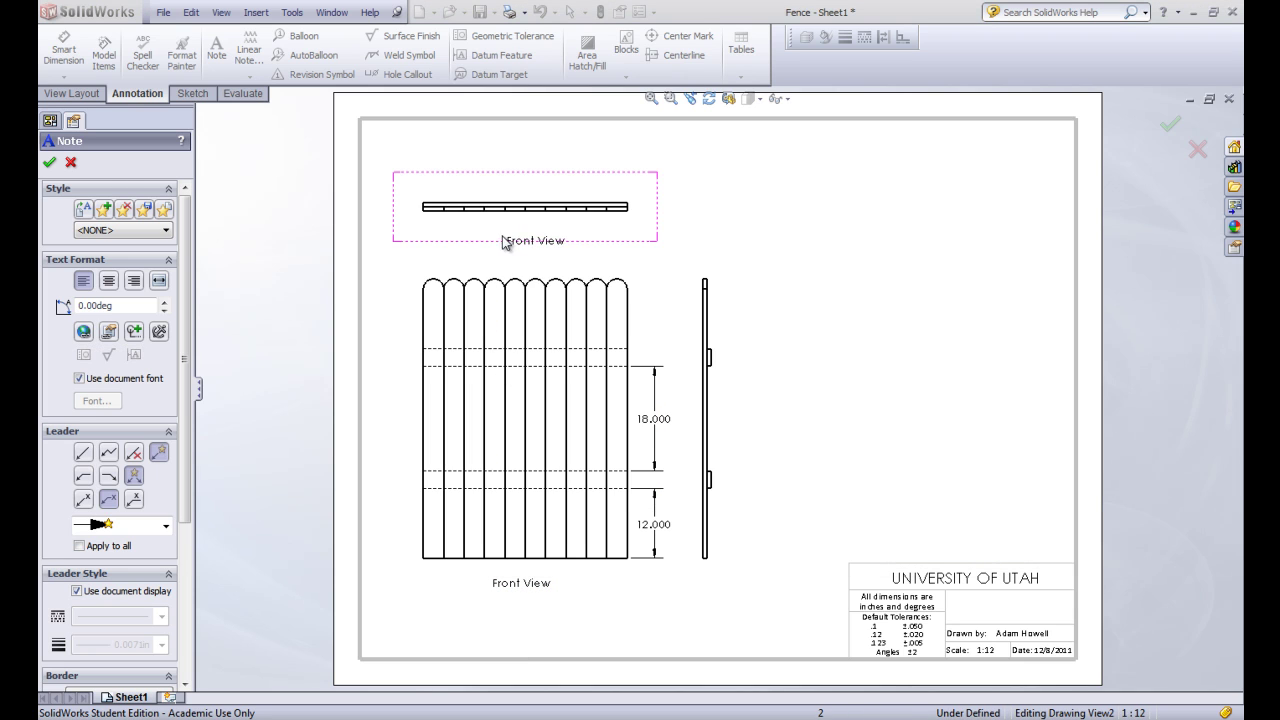
{"action": "left_click", "coordinate": [553, 303]}
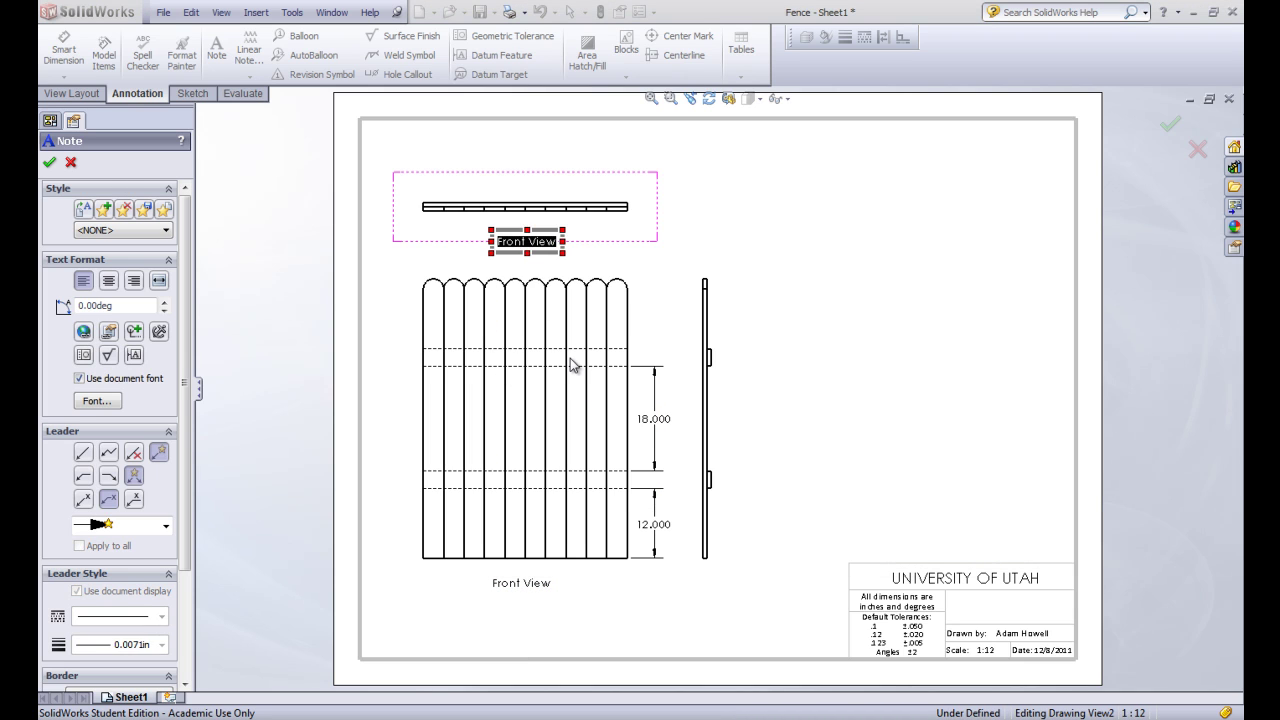
{"action": "type", "text": "Top View"}
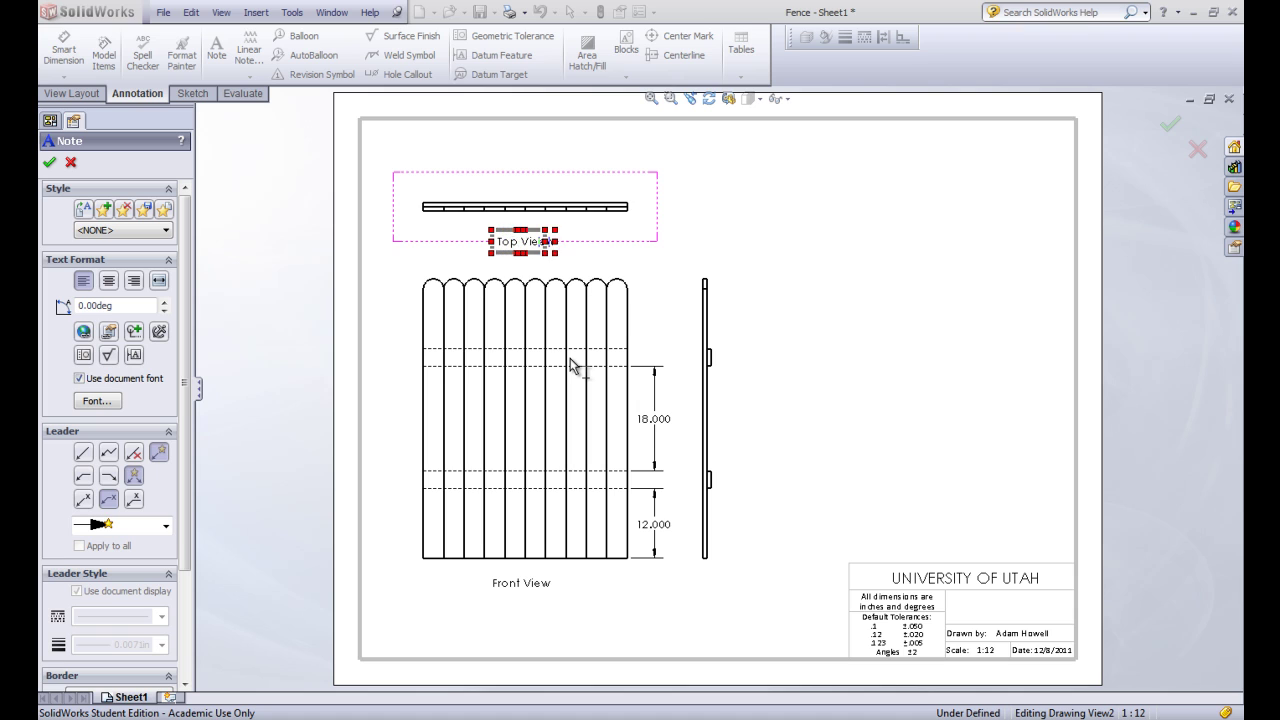
{"action": "left_click", "coordinate": [696, 606]}
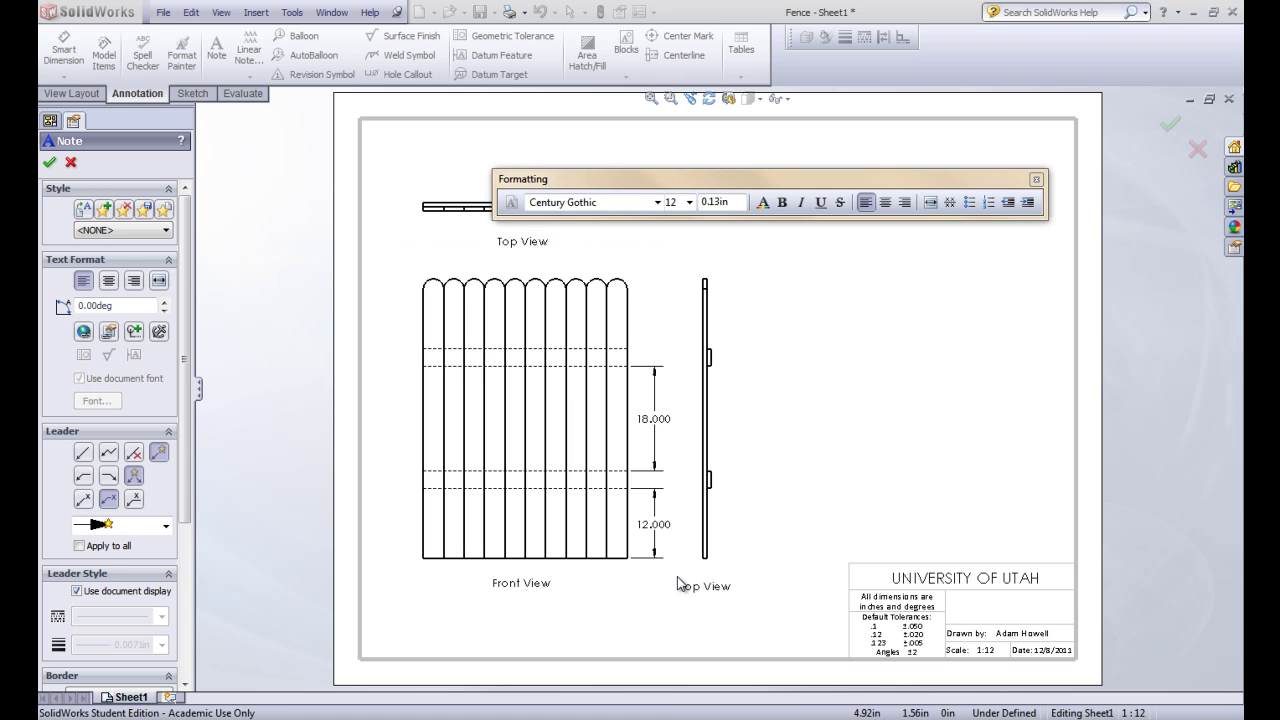
- Add a 'Right View' label under the side view, plus a leadered Right View note at 18.000
{"action": "left_click", "coordinate": [706, 598]}
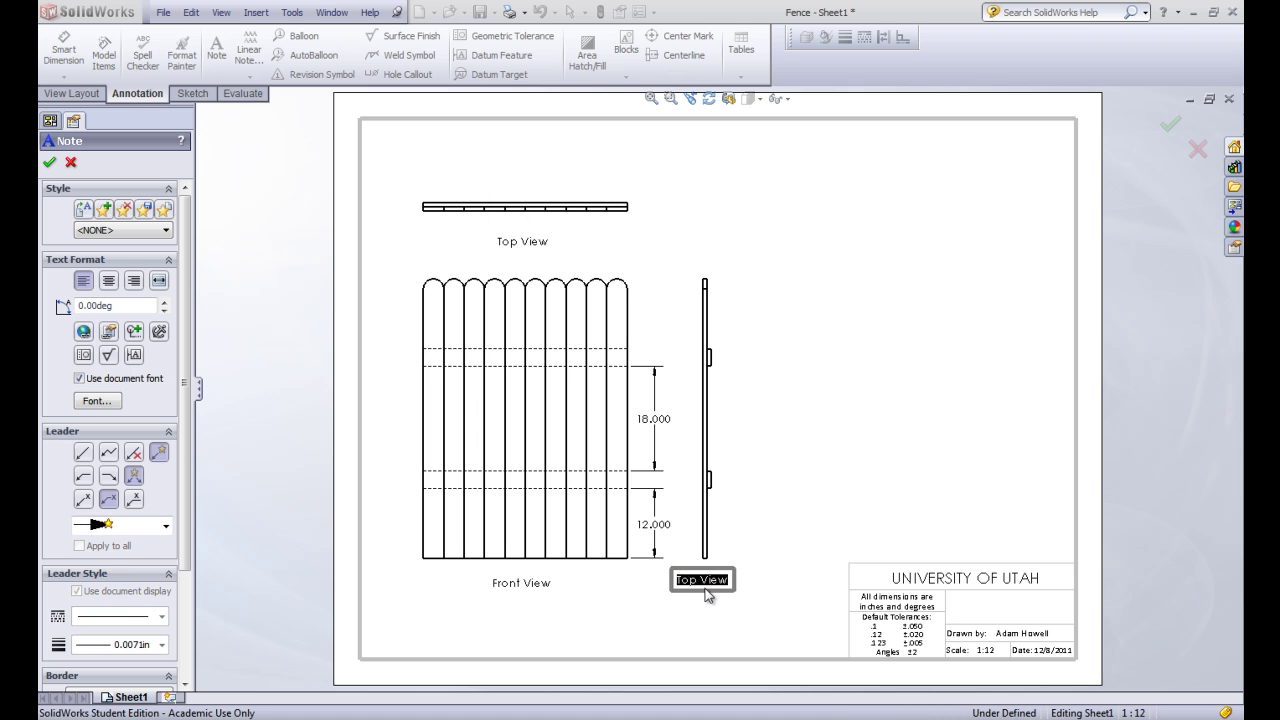
{"action": "left_click_drag", "start_coordinate": [698, 586], "coordinate": [670, 585]}
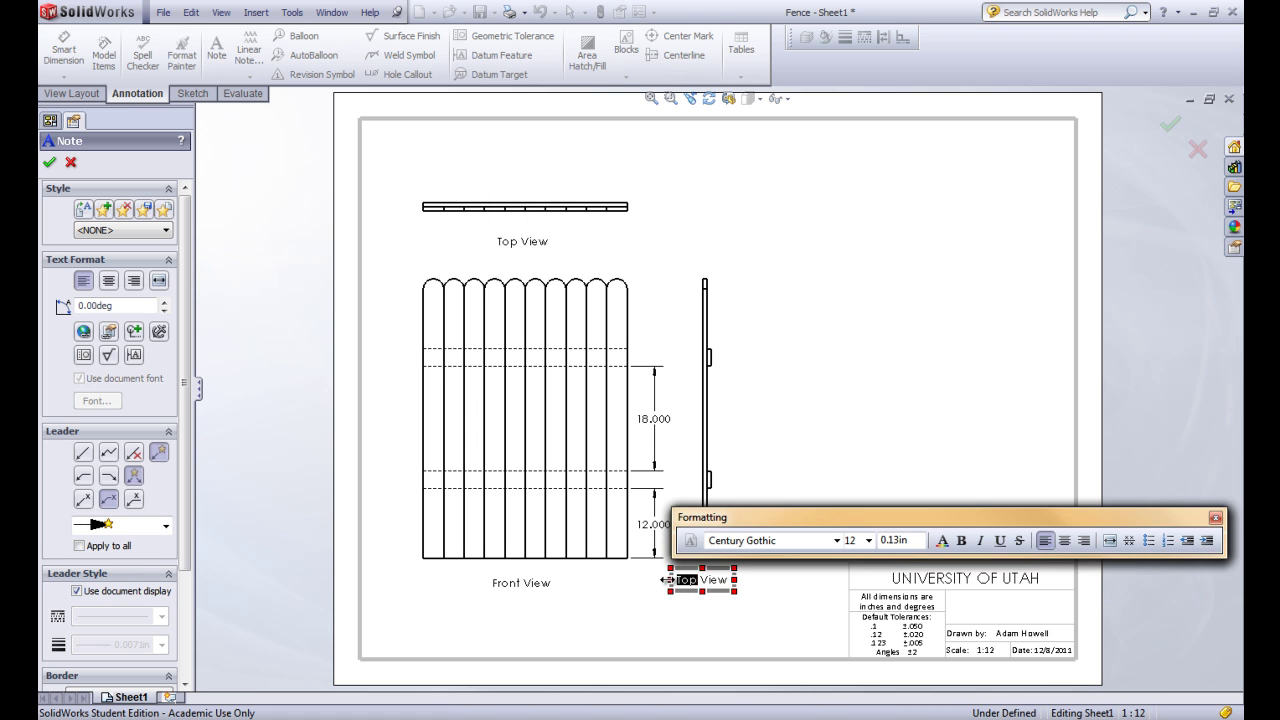
{"action": "key", "text": "BackSpace"}
{"action": "key", "text": "BackSpace"}
{"action": "key", "text": "BackSpace"}
{"action": "key", "text": "BackSpace"}
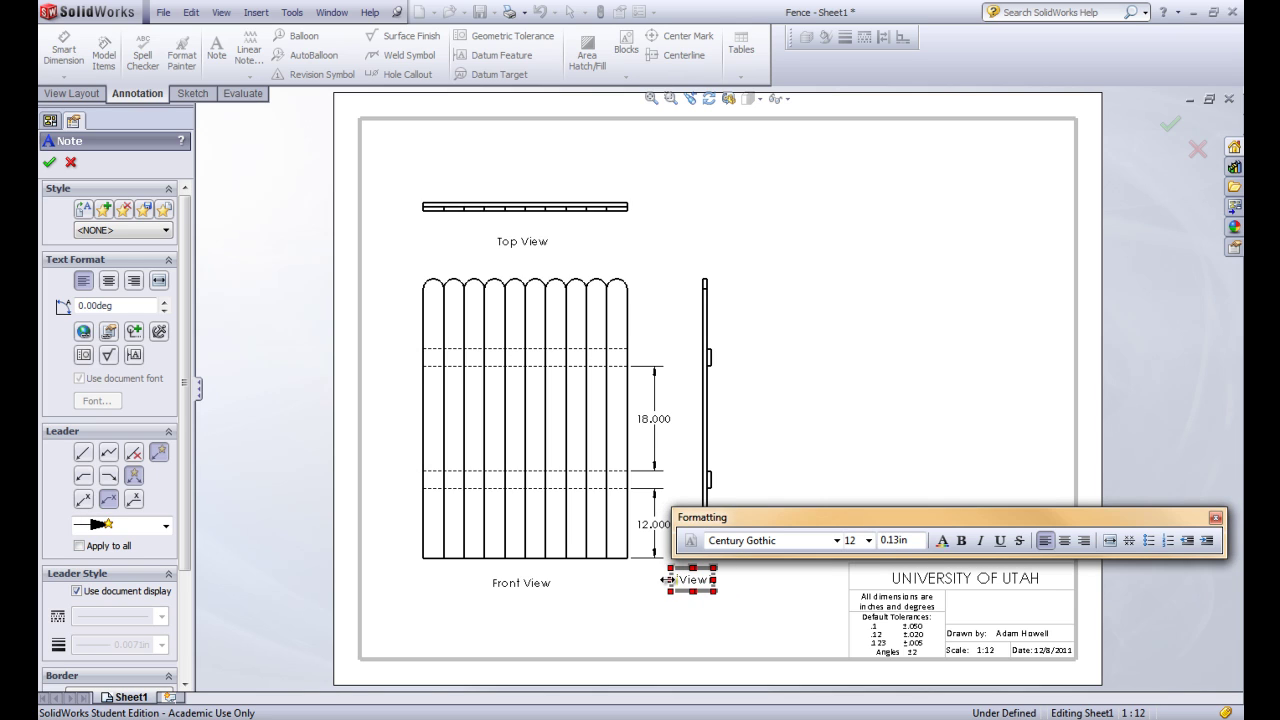
{"action": "type", "text": "Right"}
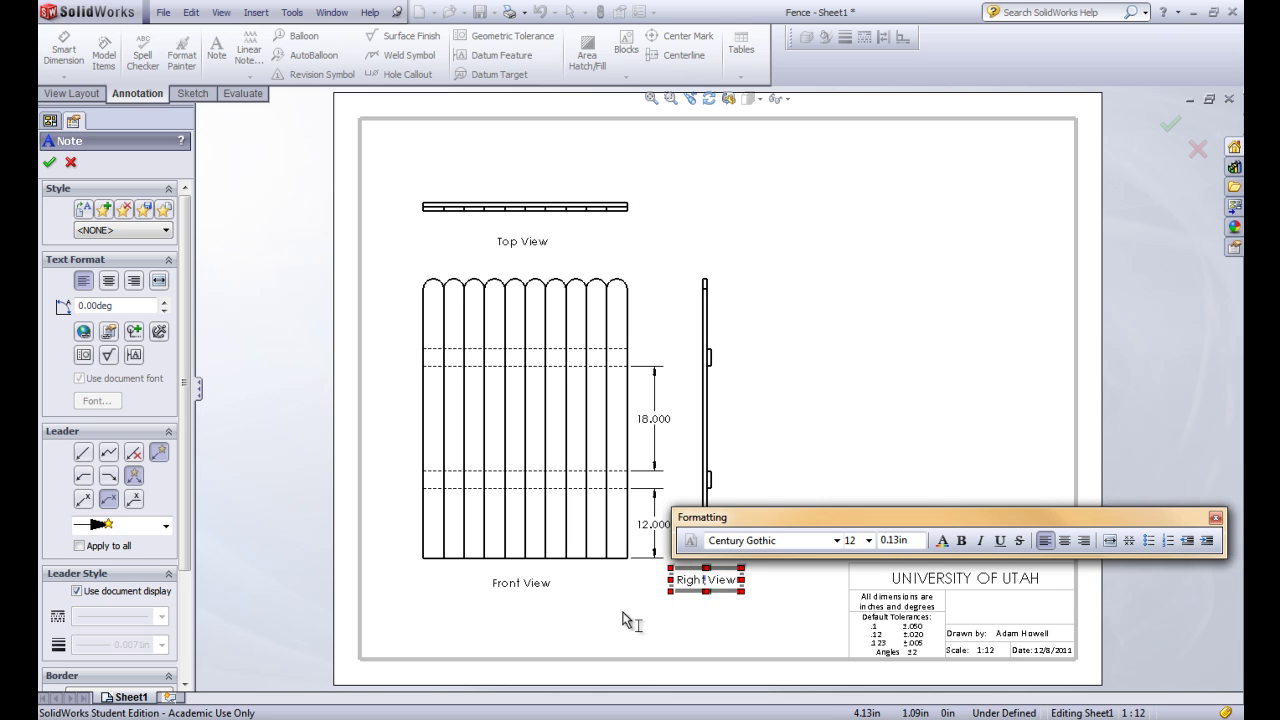
{"action": "left_click", "coordinate": [598, 638]}
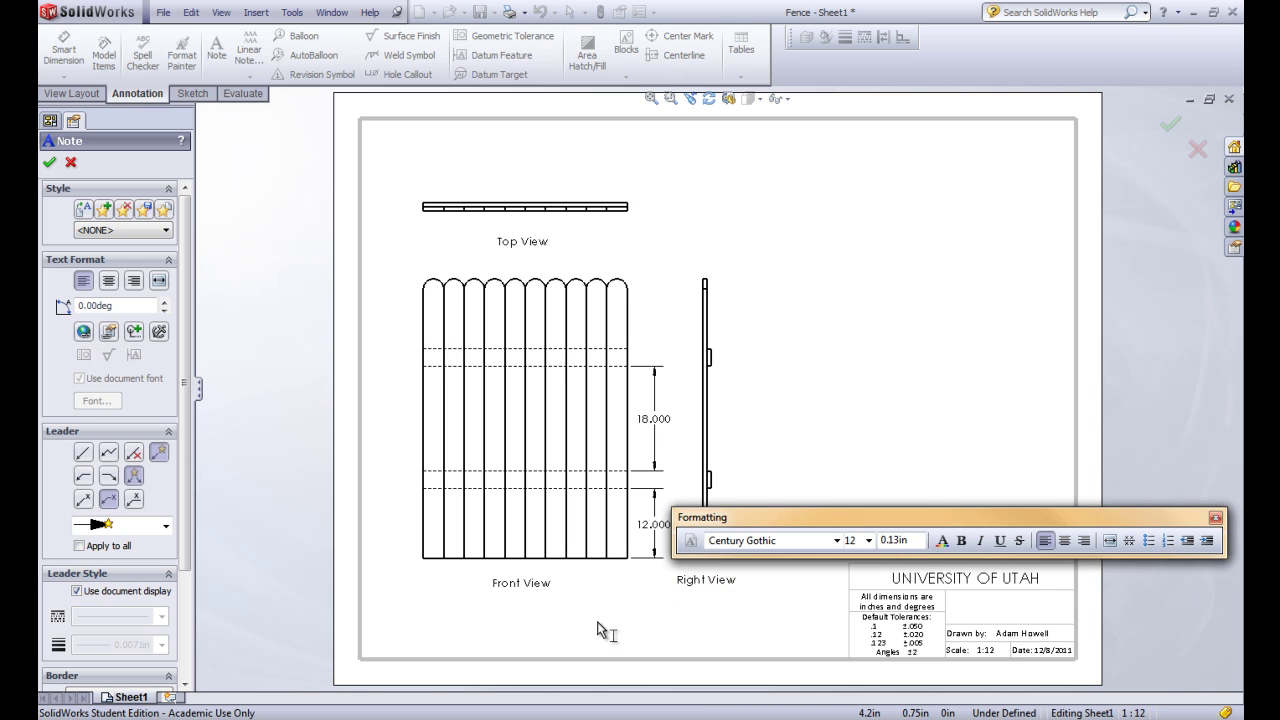
{"action": "left_click", "coordinate": [660, 390]}
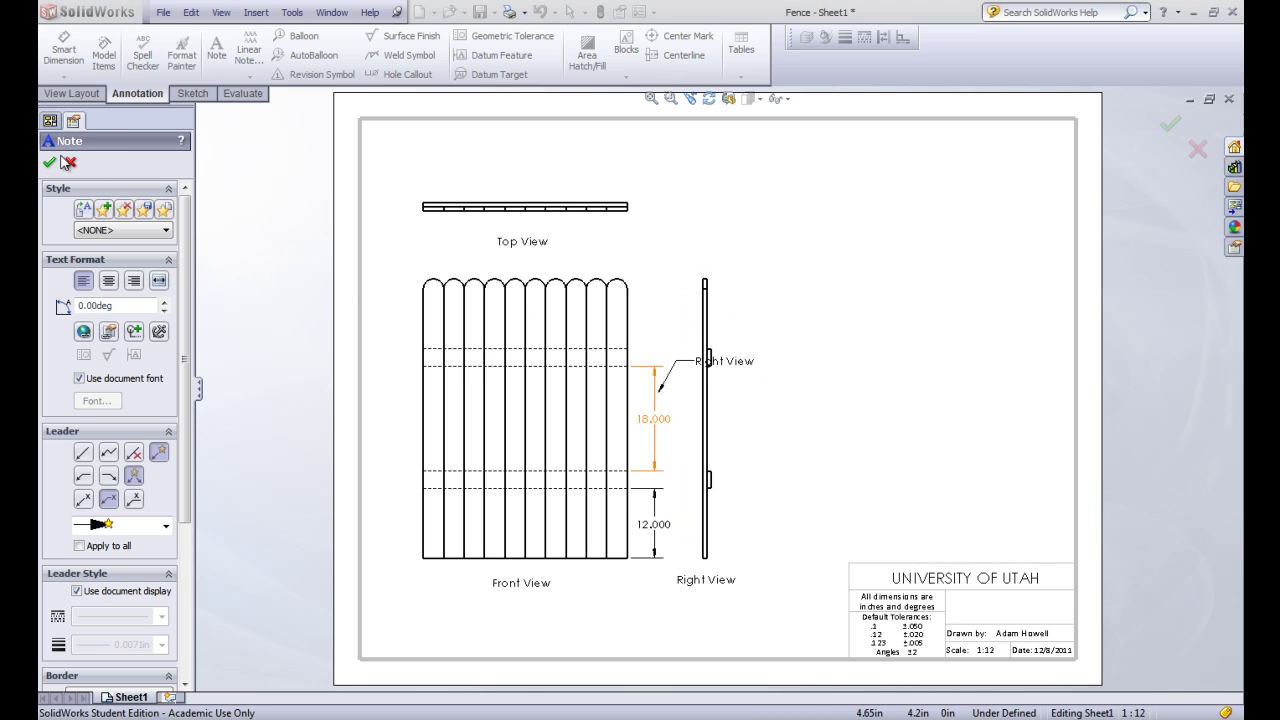
{"action": "left_click", "coordinate": [50, 163]}
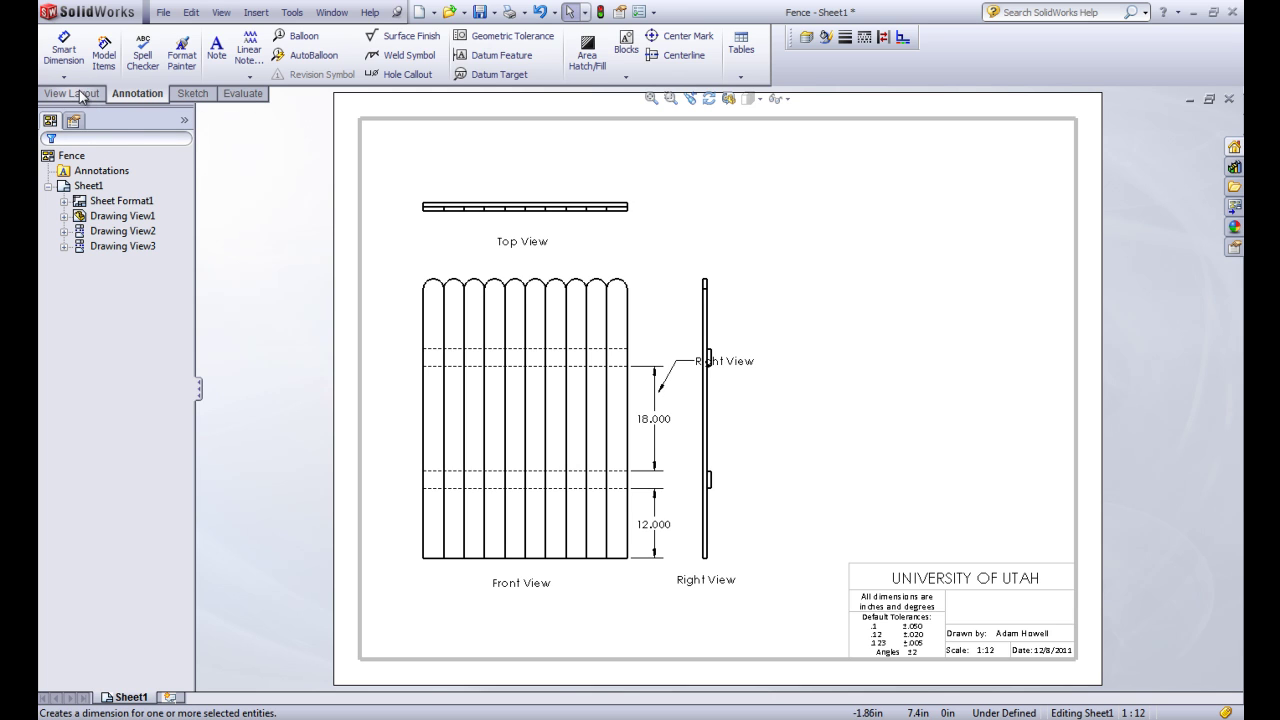
- Insert an isometric Fence view on the sheet's right side and nudge it into place
{"action": "left_click", "coordinate": [86, 94]}
{"action": "left_click", "coordinate": [99, 64]}
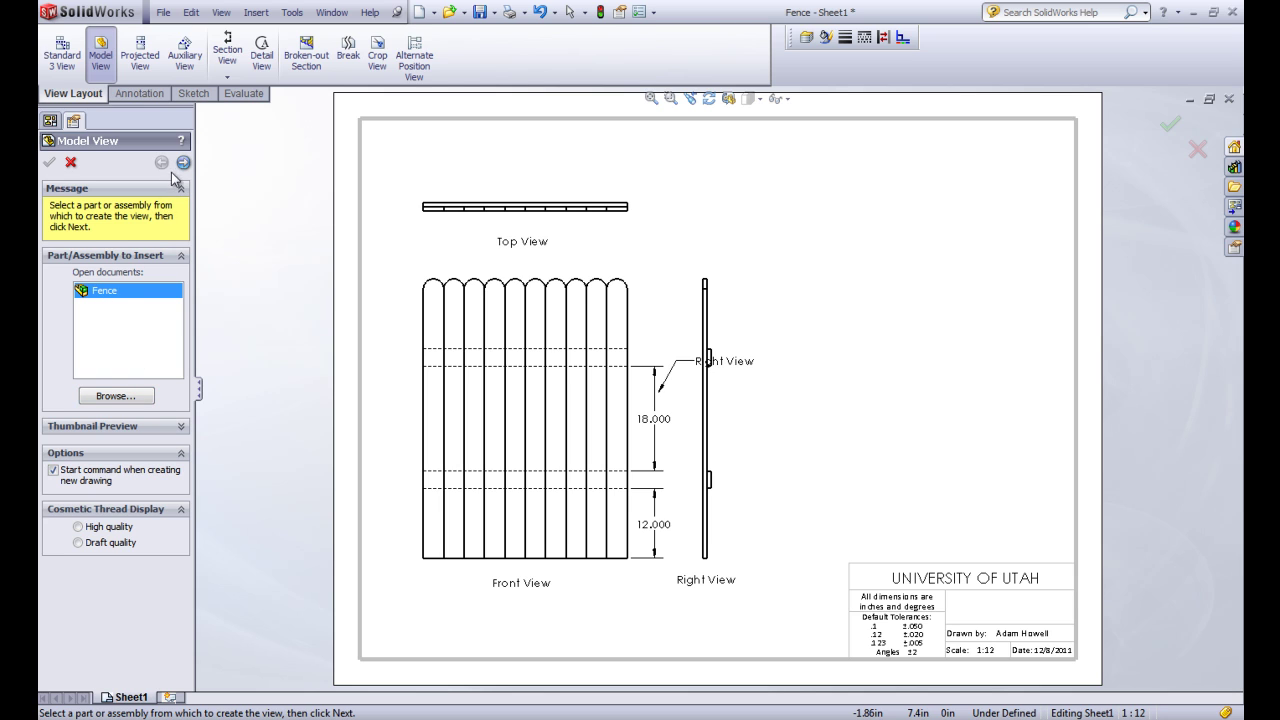
{"action": "left_click", "coordinate": [182, 163]}
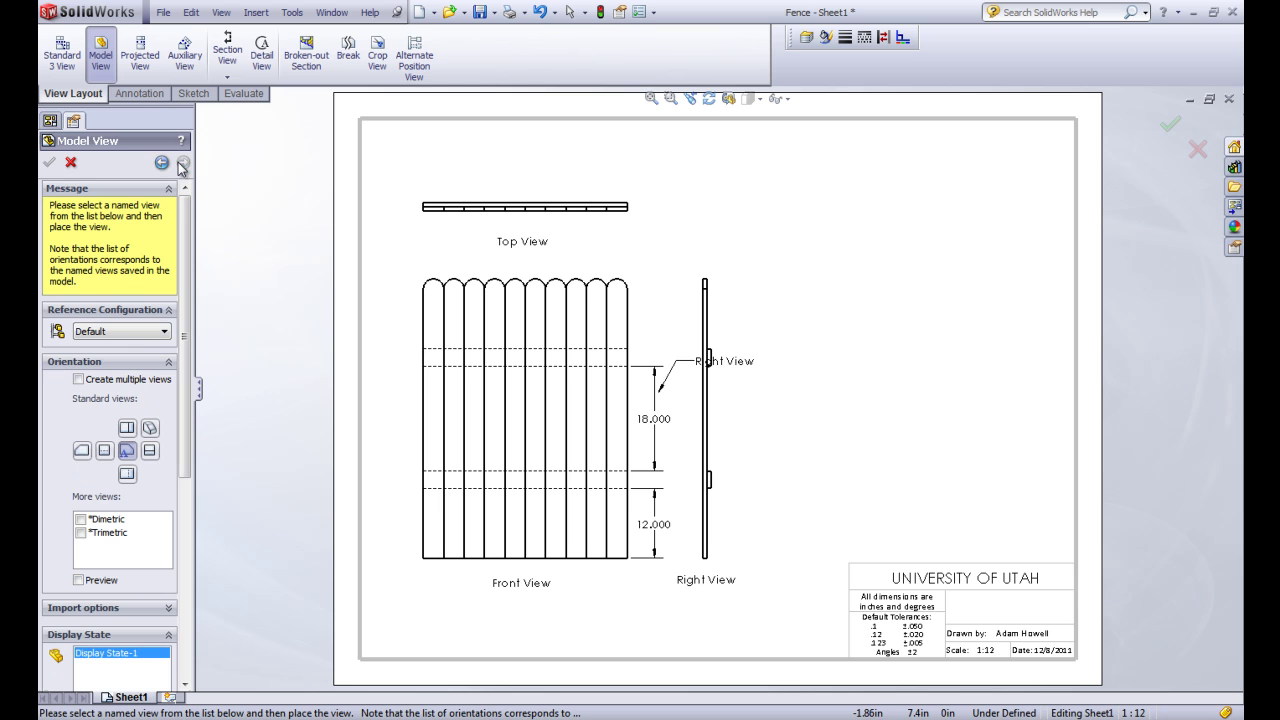
{"action": "left_click", "coordinate": [150, 428]}
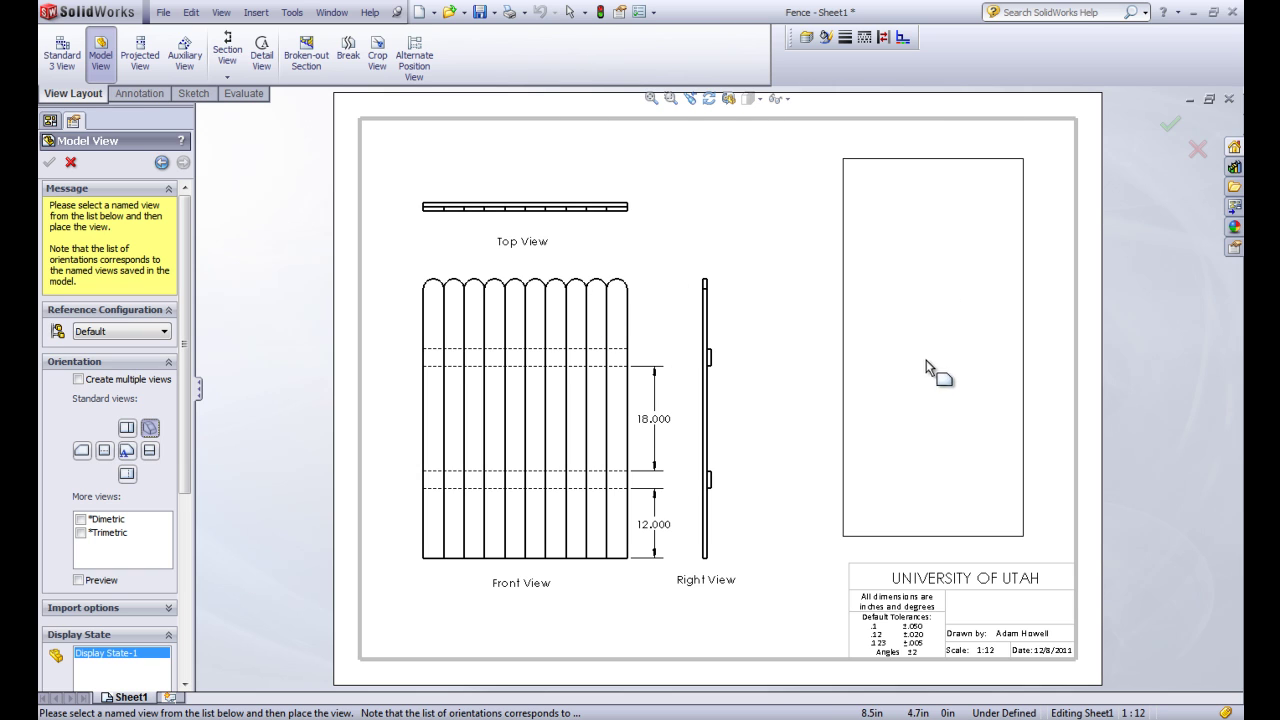
{"action": "left_click", "coordinate": [920, 366]}
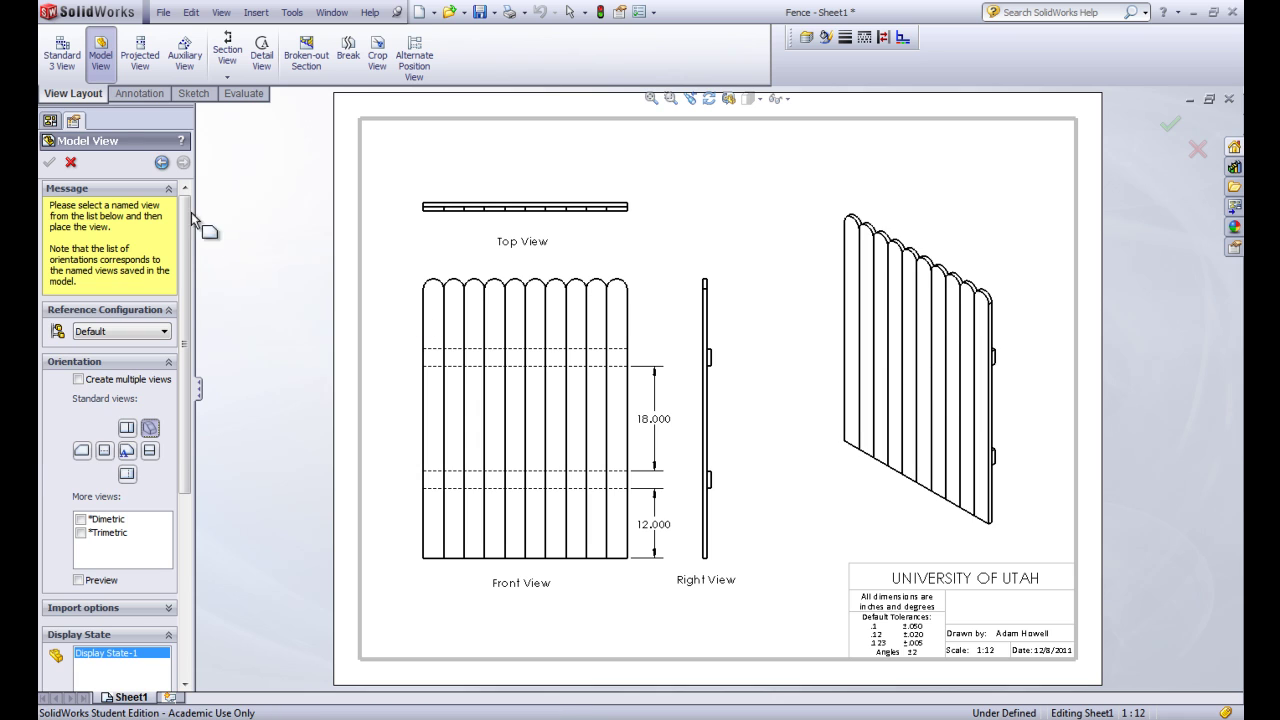
{"action": "left_click", "coordinate": [44, 160]}
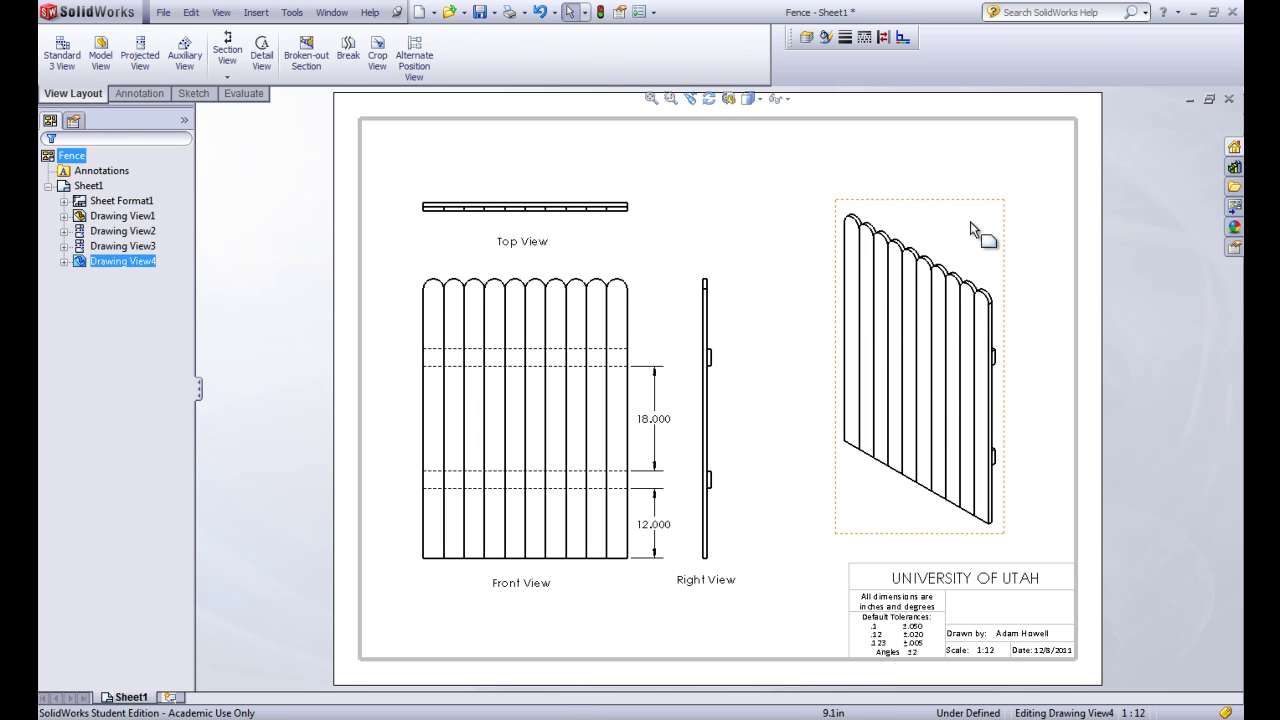
{"action": "left_click_drag", "start_coordinate": [962, 204], "coordinate": [953, 226]}
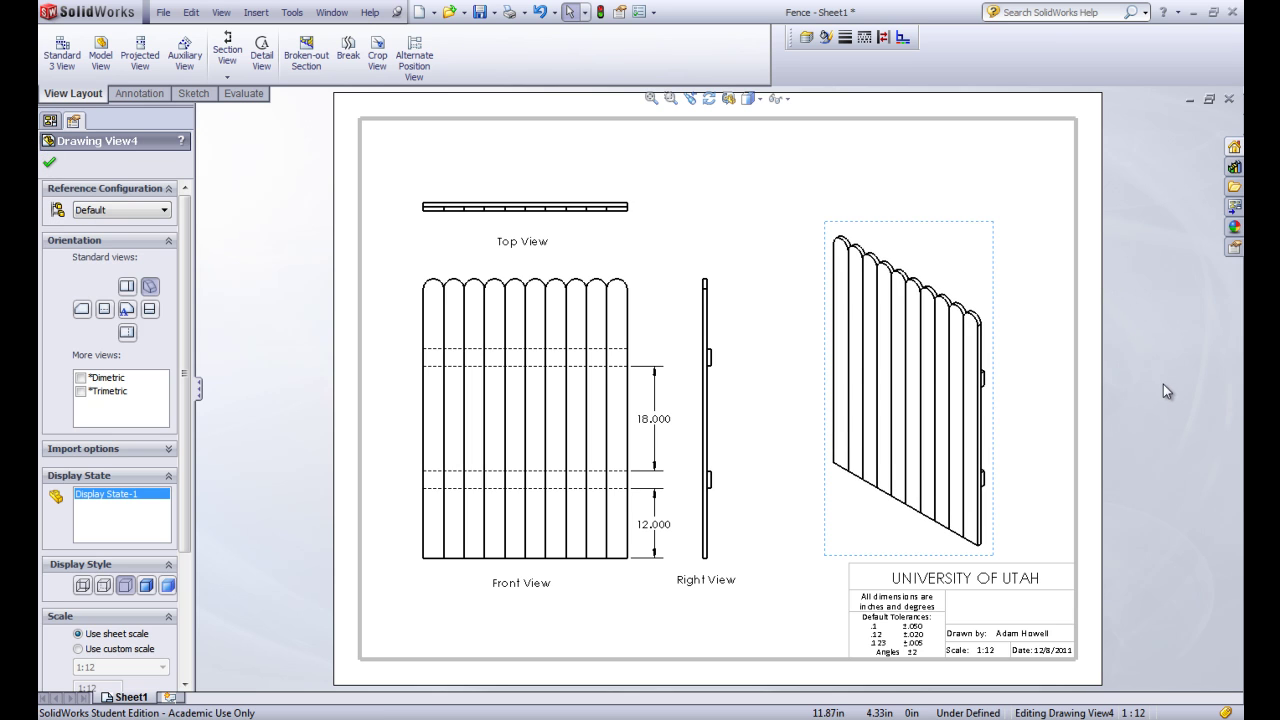
{"action": "left_click", "coordinate": [253, 275]}
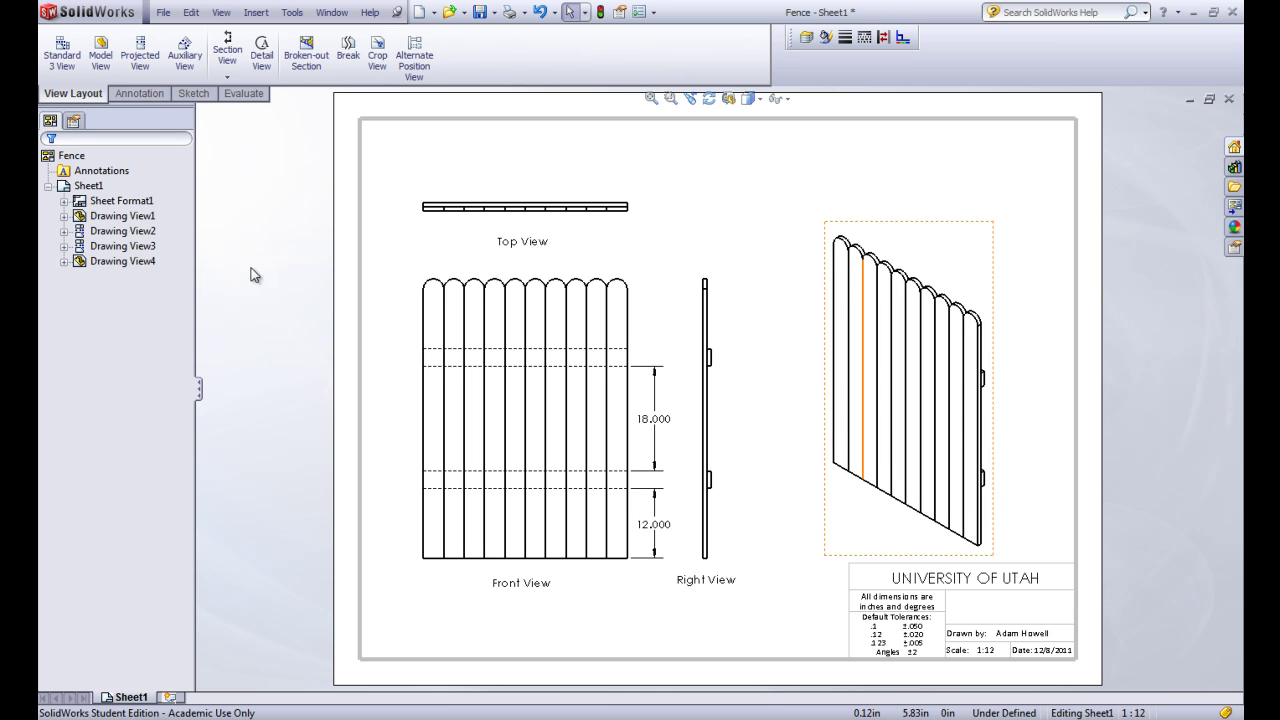
- Insert a default bill of materials from the isometric view, placed at the sheet top
{"action": "left_click", "coordinate": [126, 96]}
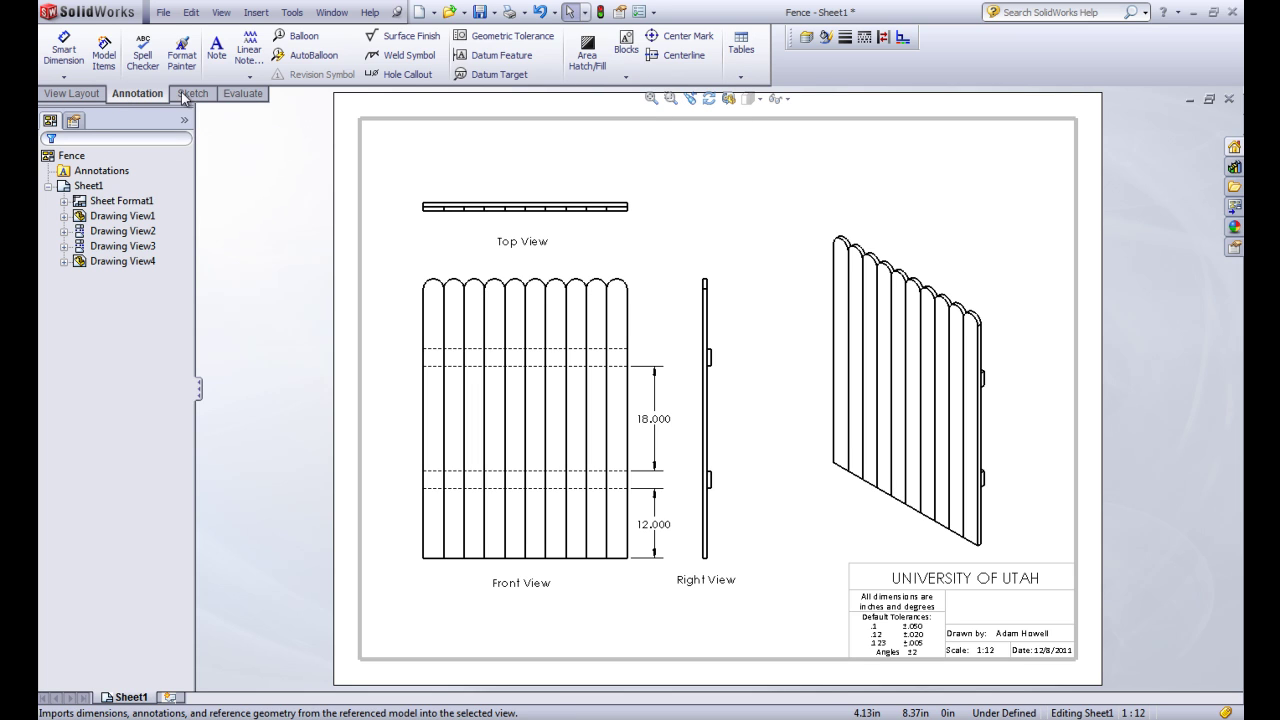
{"action": "left_click", "coordinate": [746, 80]}
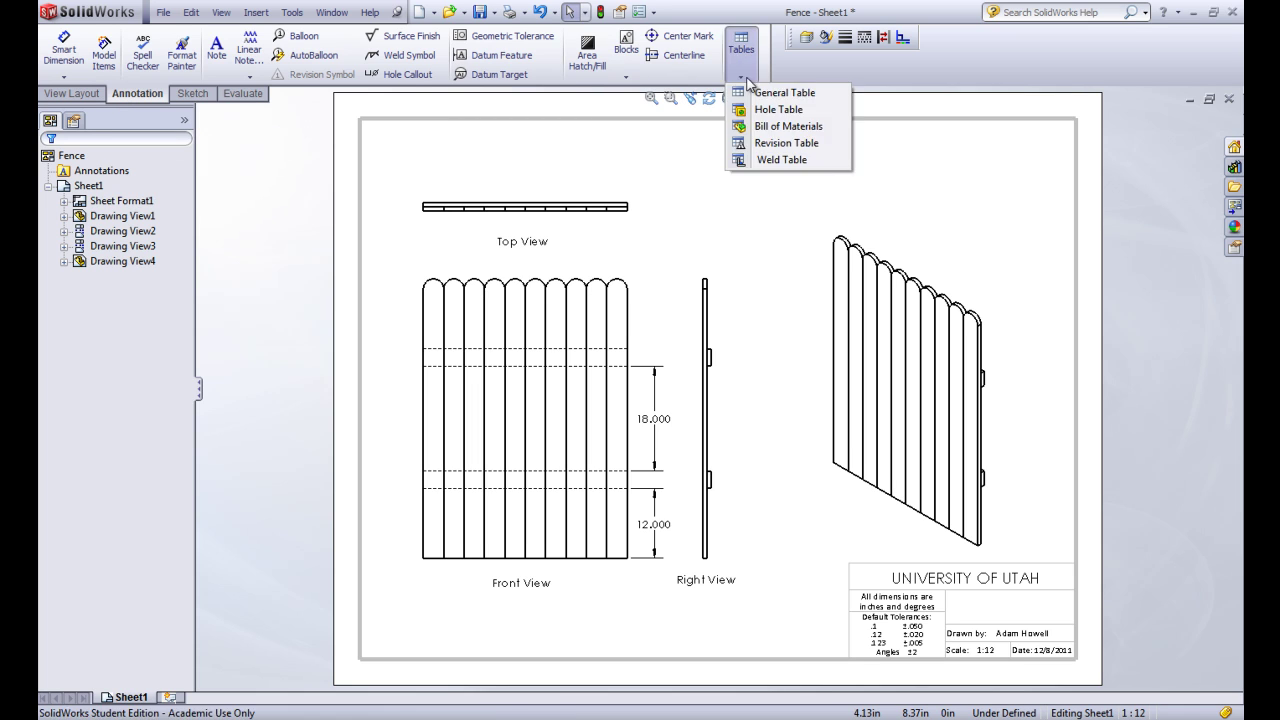
{"action": "left_click", "coordinate": [773, 126]}
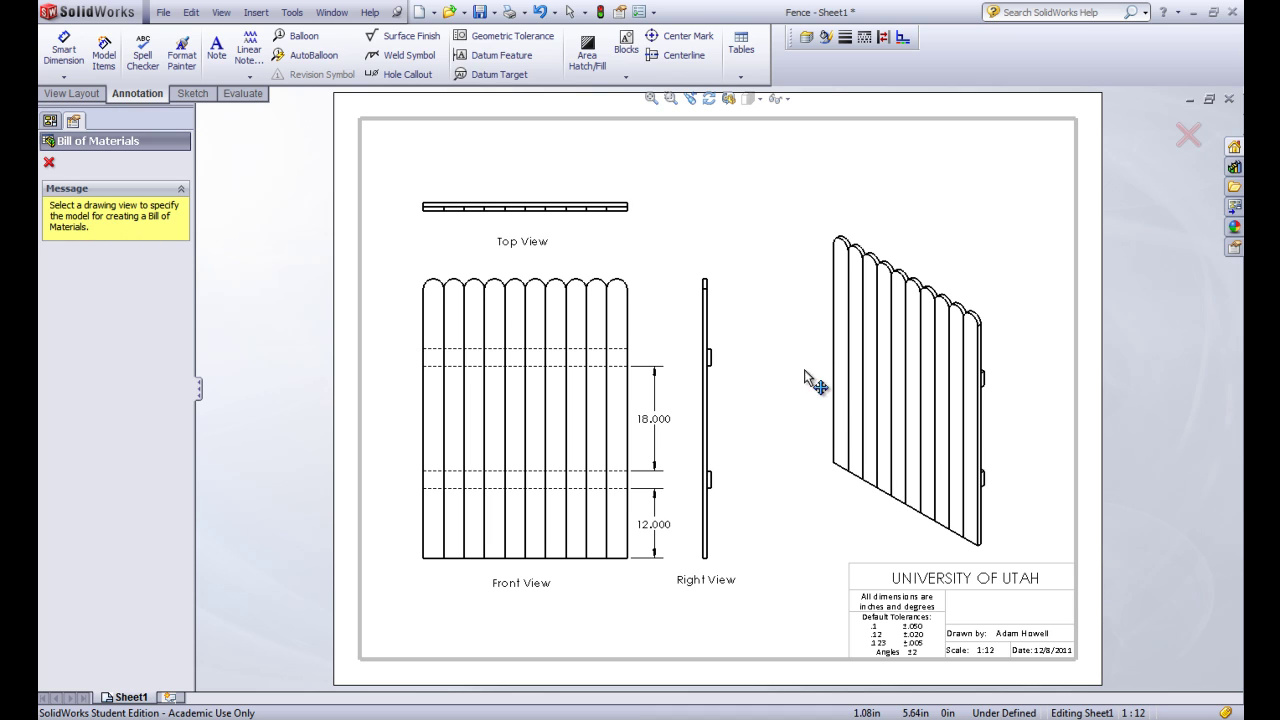
{"action": "left_click", "coordinate": [829, 381]}
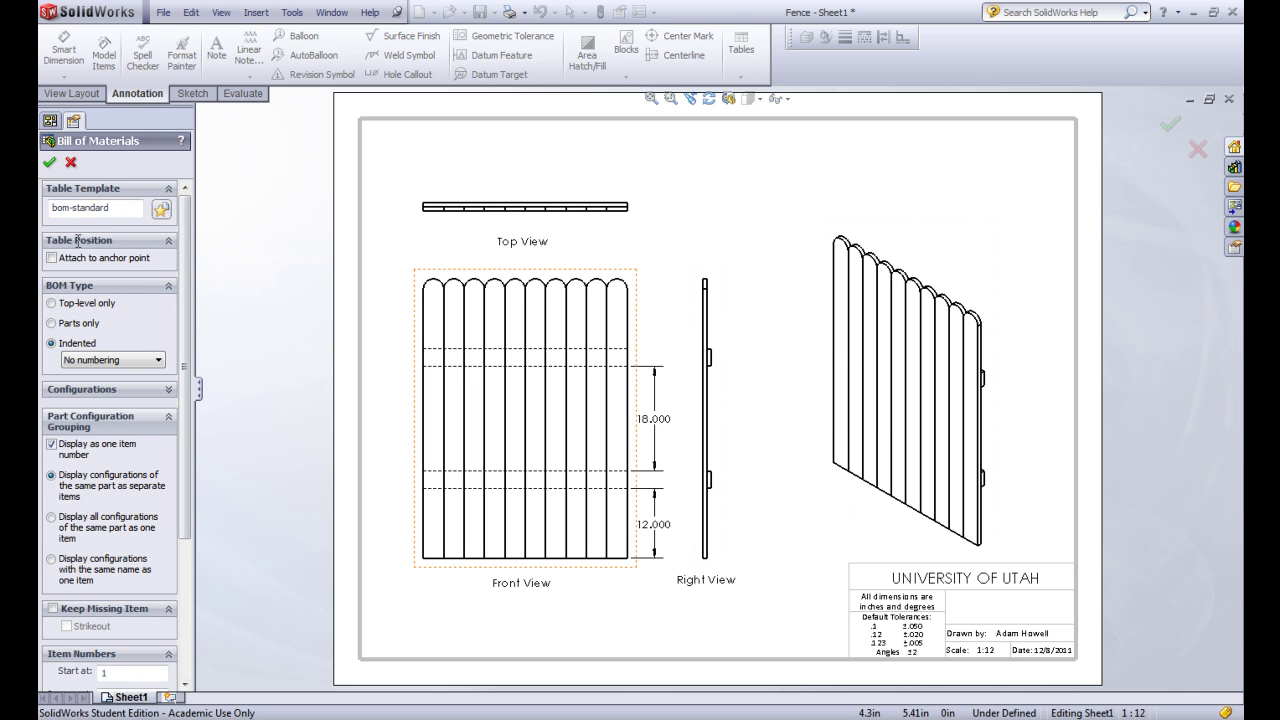
{"action": "left_click", "coordinate": [49, 165]}
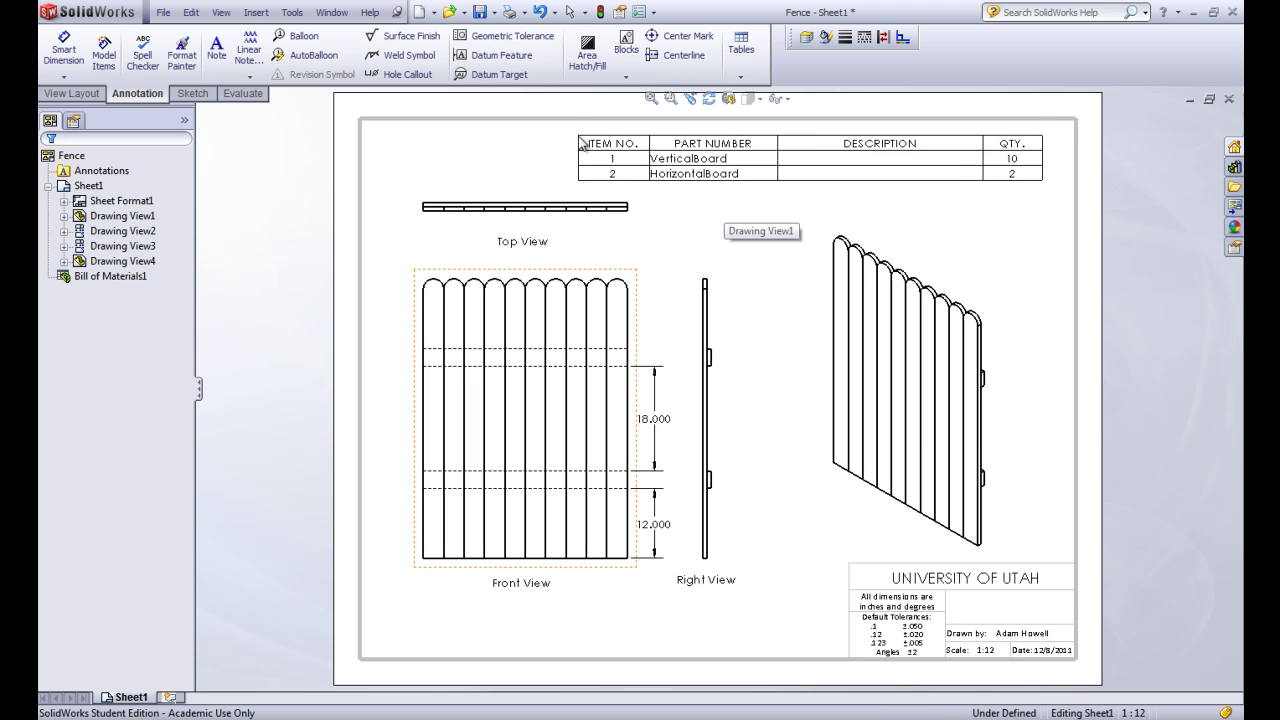
{"action": "left_click", "coordinate": [580, 142]}
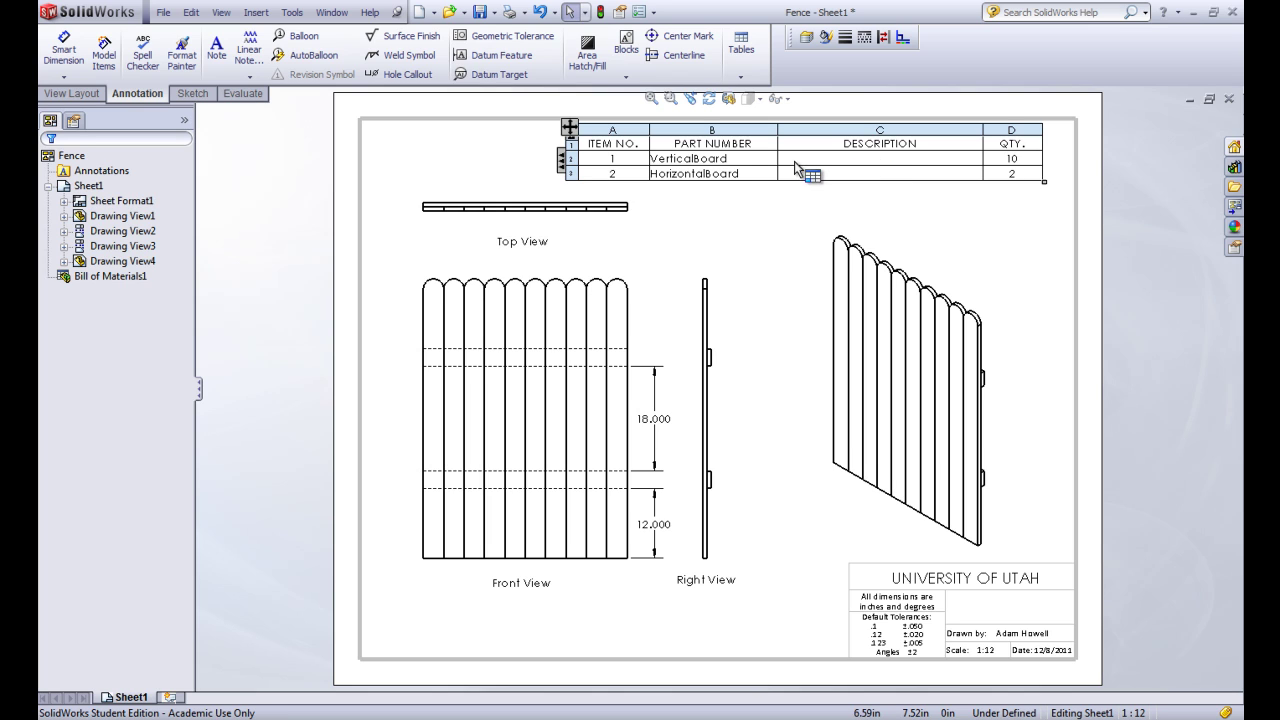
- Delete the empty DESCRIPTION column from the bill of materials
{"action": "left_click", "coordinate": [876, 127]}
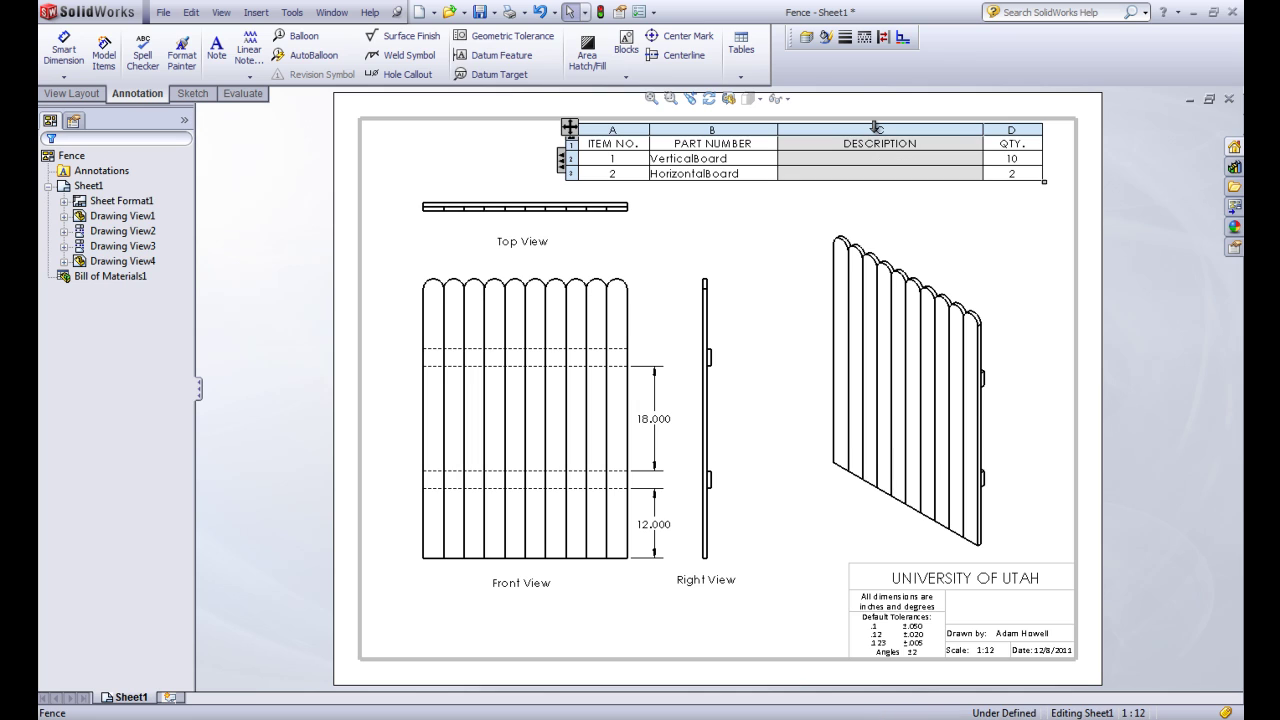
{"action": "right_click", "coordinate": [876, 127]}
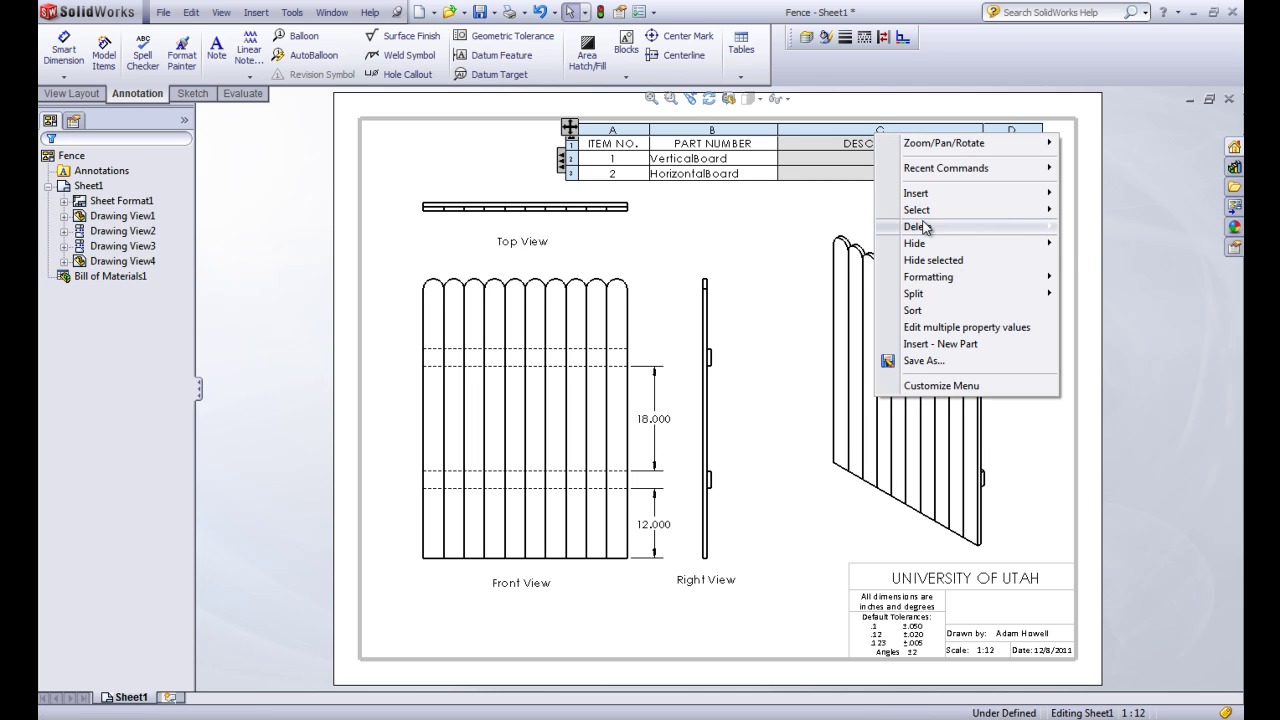
{"action": "mouse_move", "coordinate": [925, 228]}
{"action": "left_click", "coordinate": [1090, 250]}
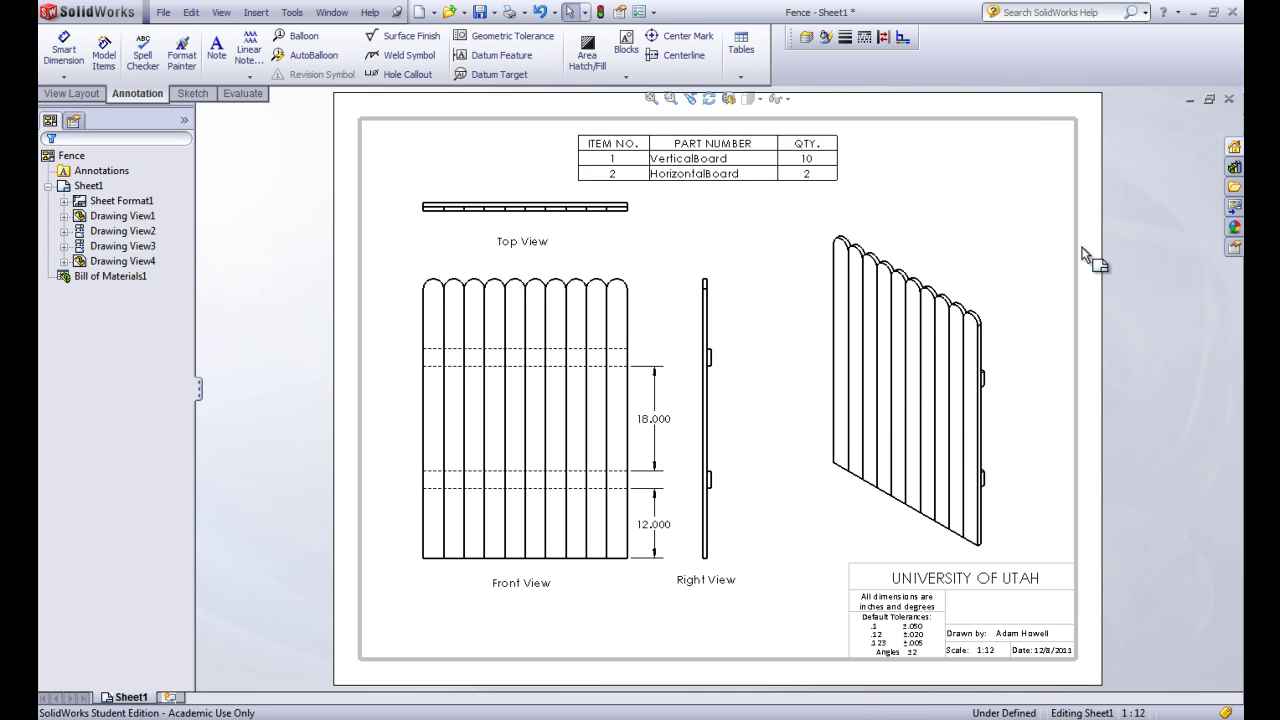
- Drag the bill of materials toward the sheet's upper right
{"action": "left_click", "coordinate": [634, 162]}
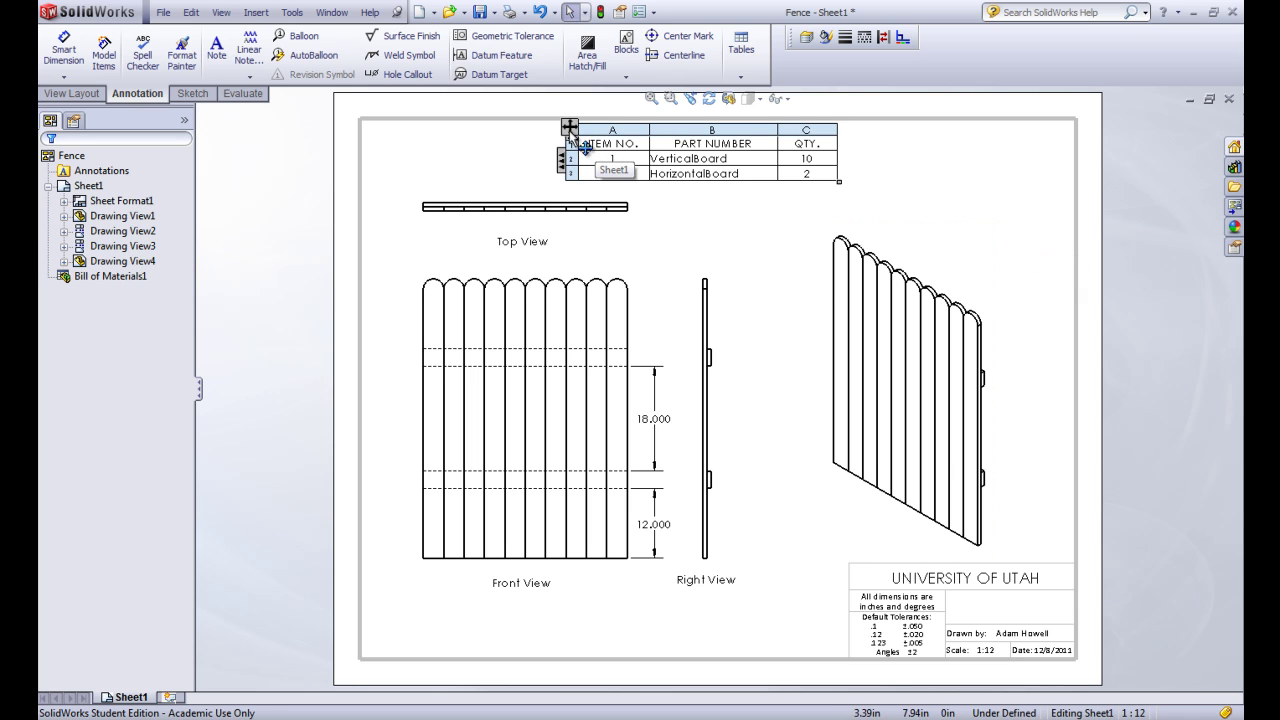
{"action": "left_click_drag", "start_coordinate": [569, 130], "coordinate": [720, 136]}
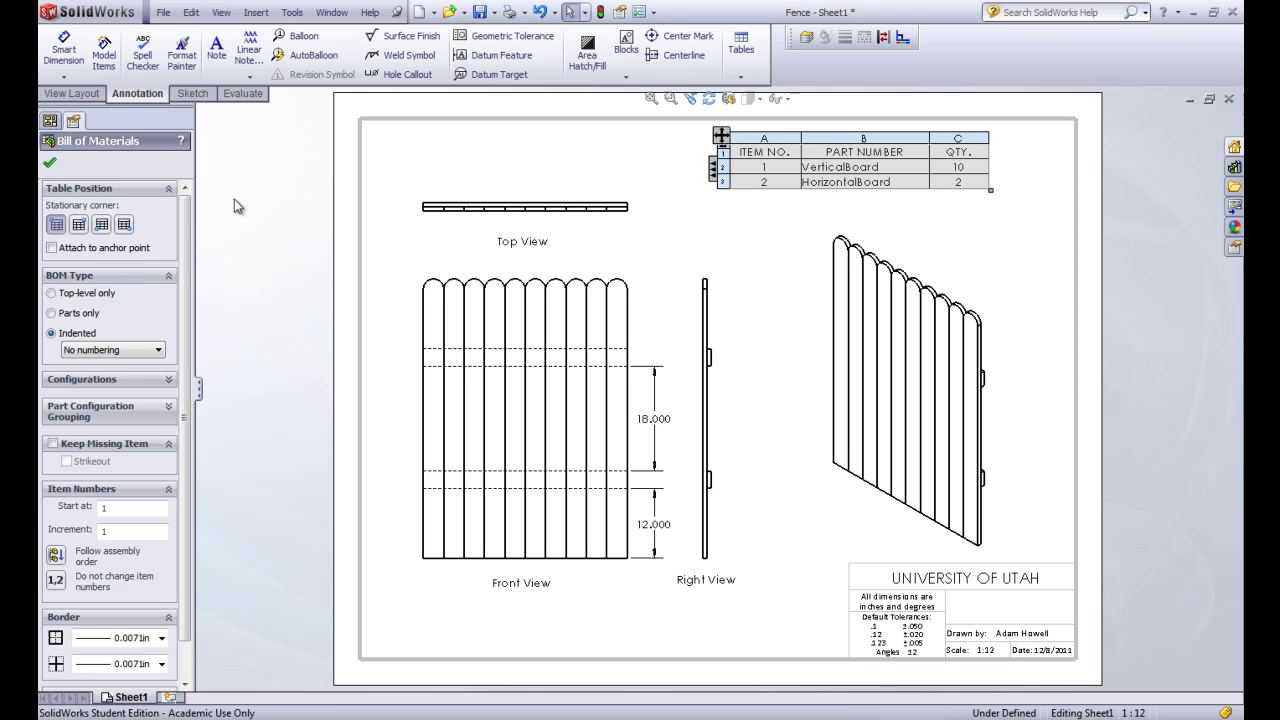
{"action": "left_click", "coordinate": [714, 250]}
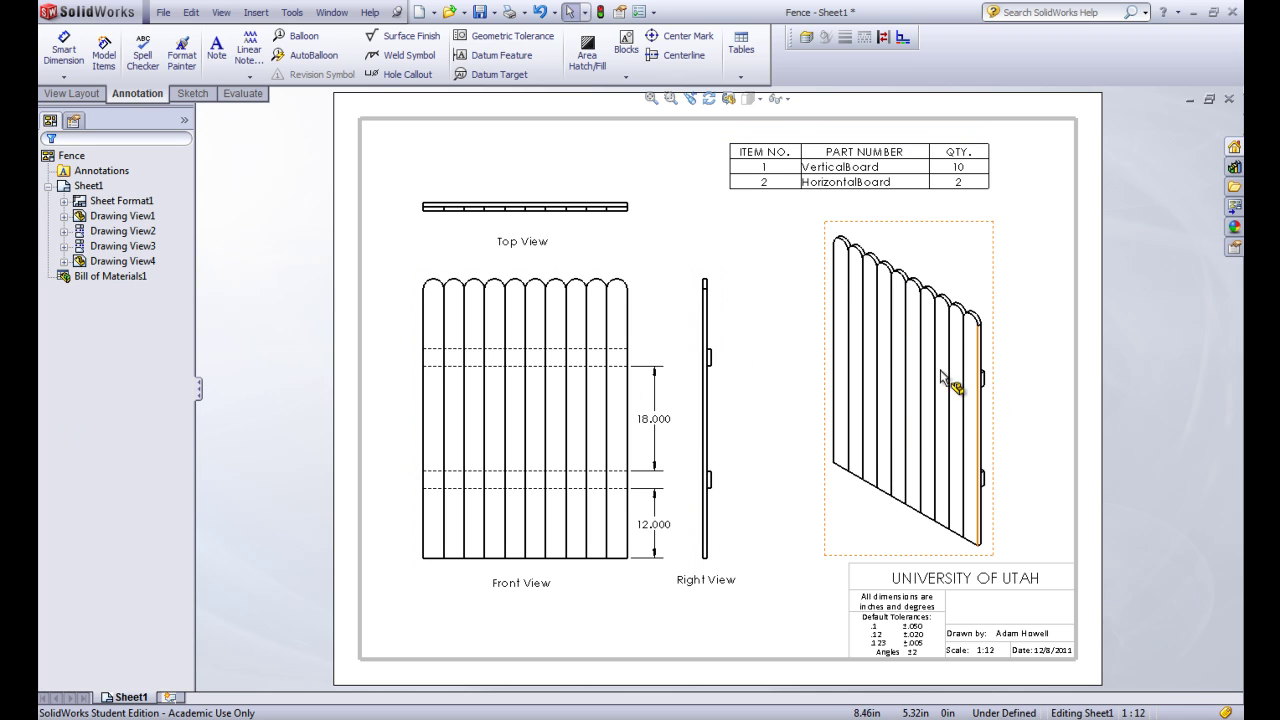
- Add automatic item balloons to the isometric fence view with AutoBalloon
{"action": "left_click", "coordinate": [287, 57]}
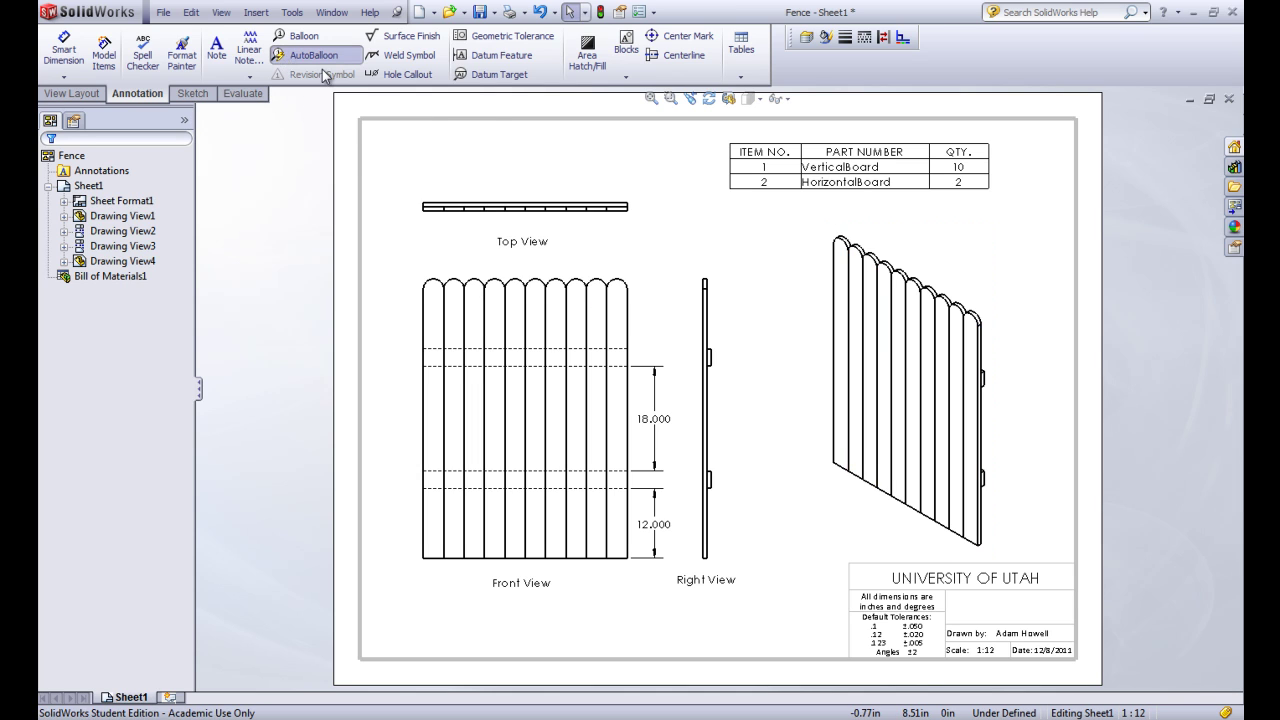
{"action": "left_click", "coordinate": [836, 317]}
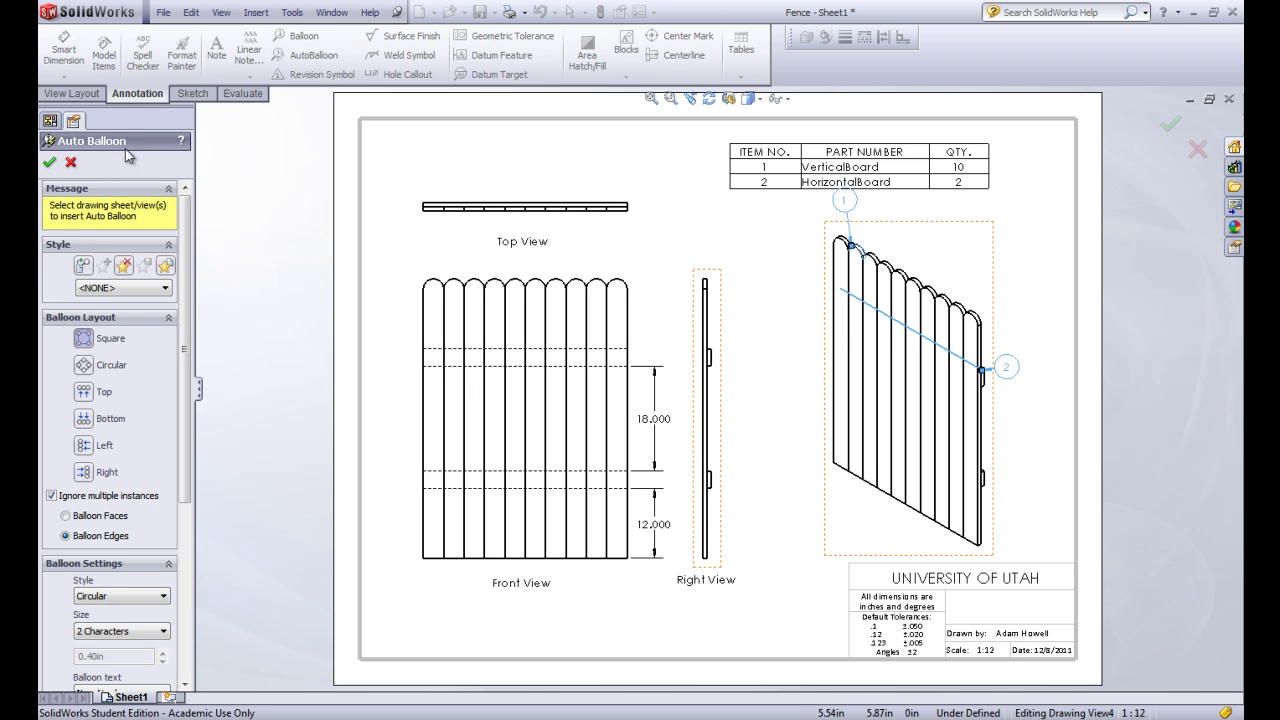
{"action": "left_click", "coordinate": [50, 163]}
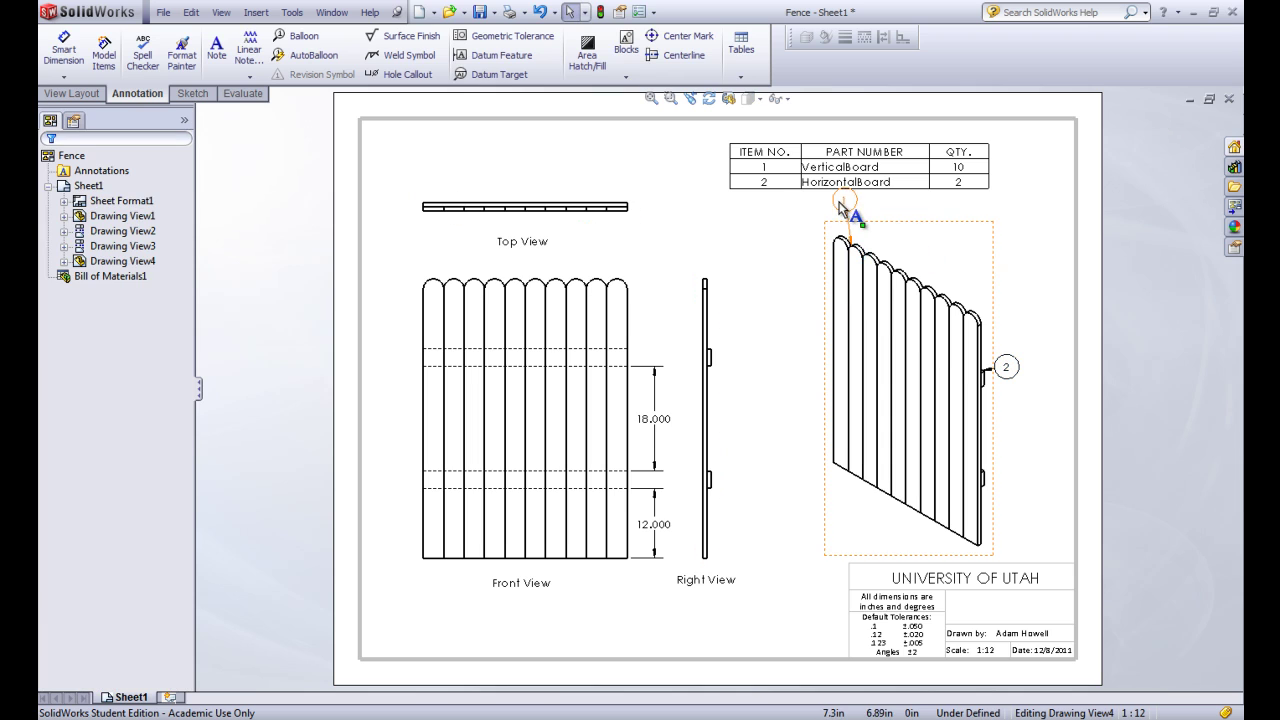
- Place balloon 1 above the fence with its leader on a vertical board
{"action": "left_click_drag", "start_coordinate": [843, 200], "coordinate": [897, 231]}
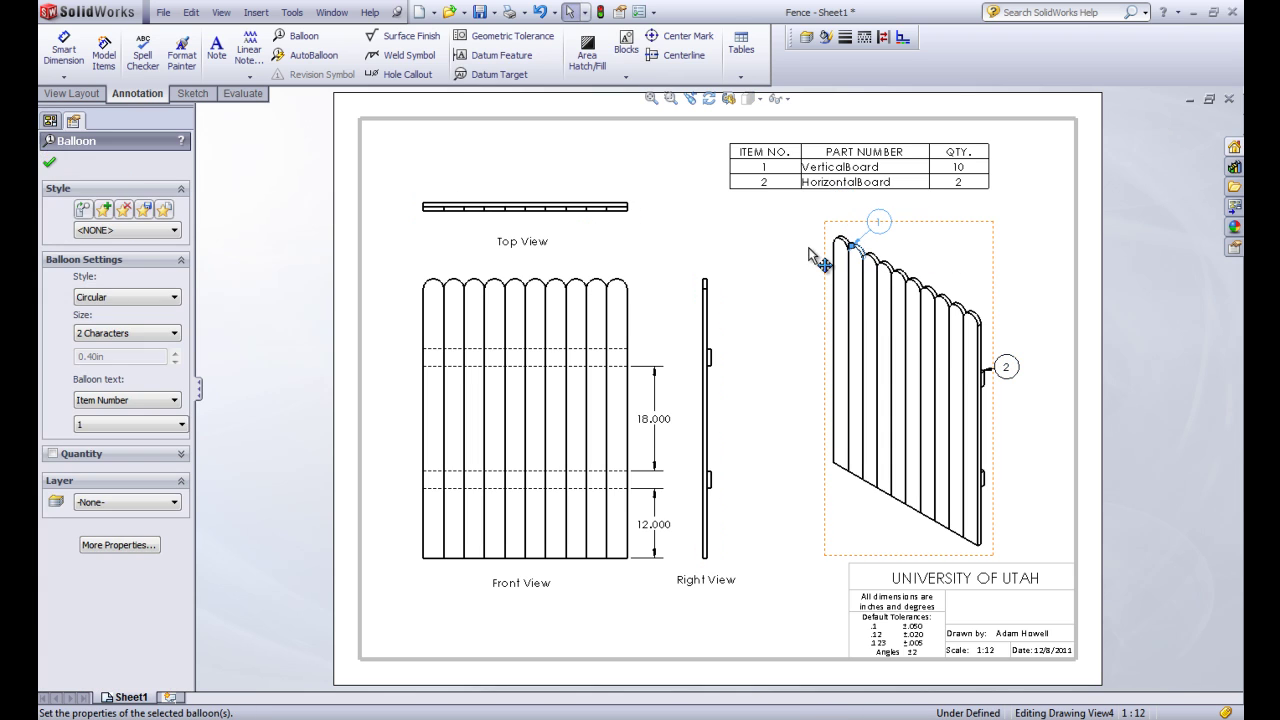
{"action": "left_click_drag", "start_coordinate": [853, 246], "coordinate": [886, 307]}
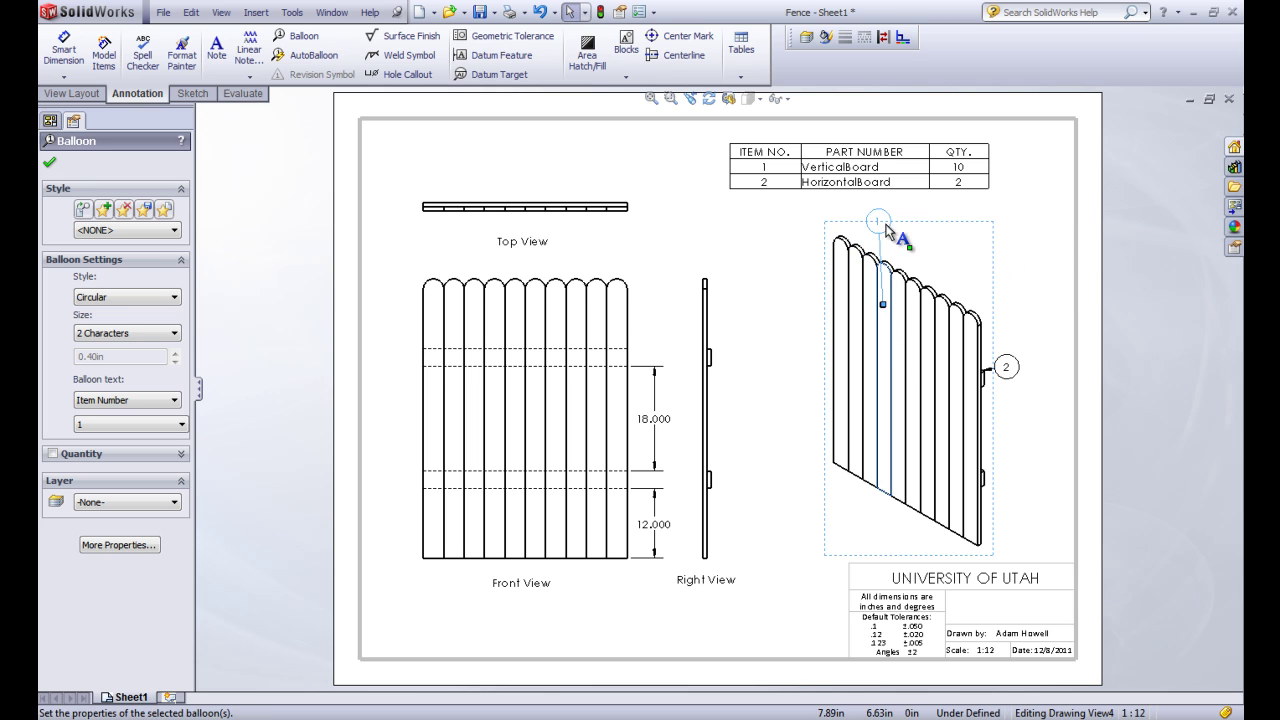
{"action": "left_click_drag", "start_coordinate": [888, 231], "coordinate": [918, 255]}
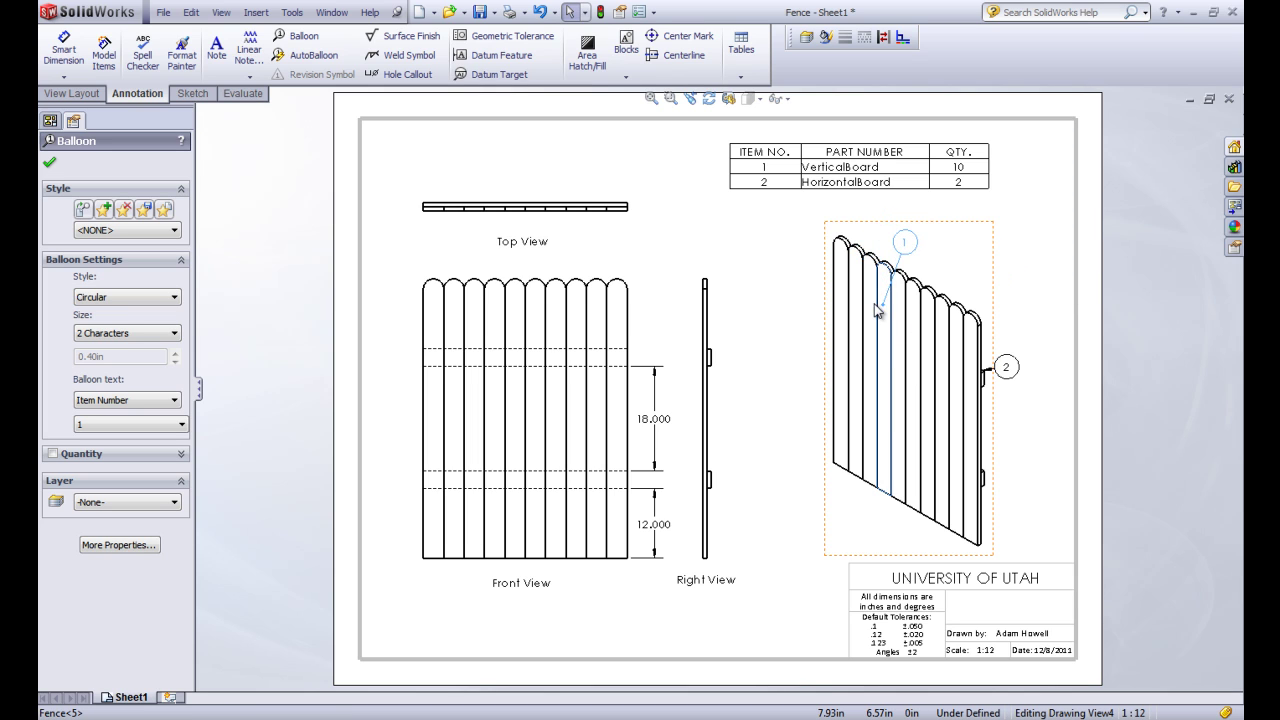
{"action": "left_click", "coordinate": [1045, 302]}
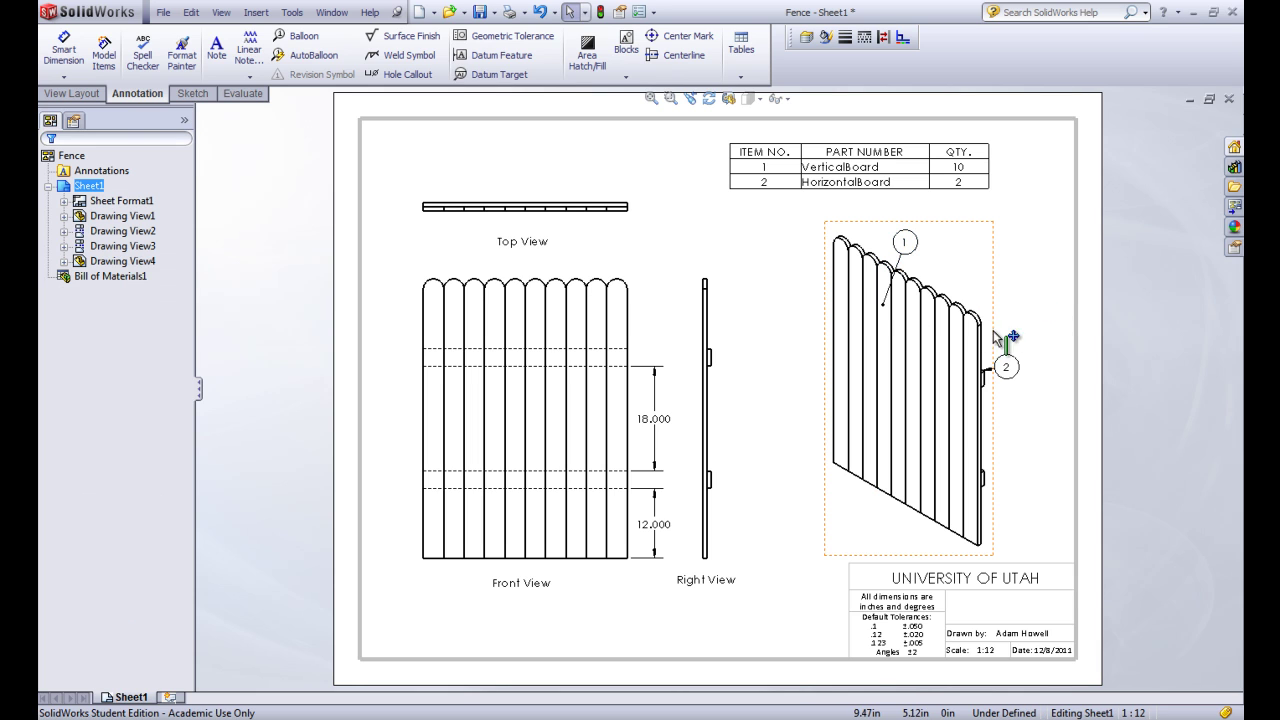
{"action": "left_click", "coordinate": [905, 252]}
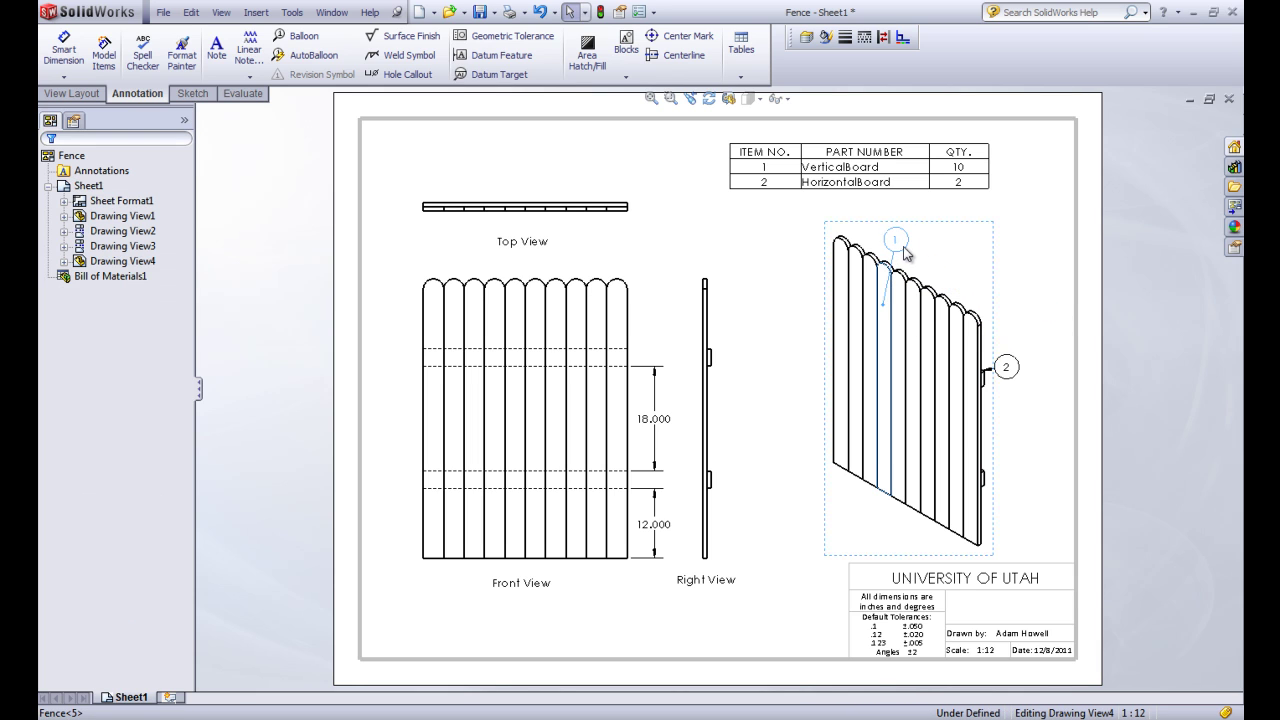
{"action": "left_click_drag", "start_coordinate": [905, 252], "coordinate": [903, 251]}
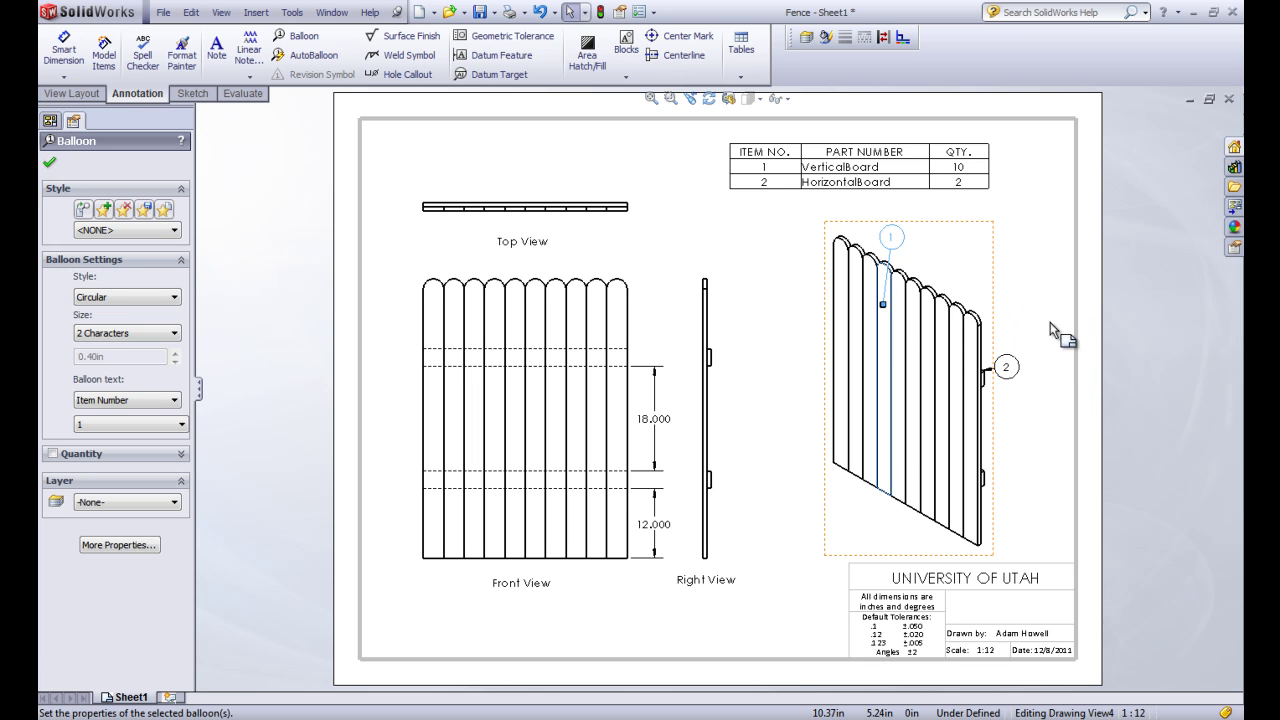
{"action": "left_click", "coordinate": [1050, 322]}
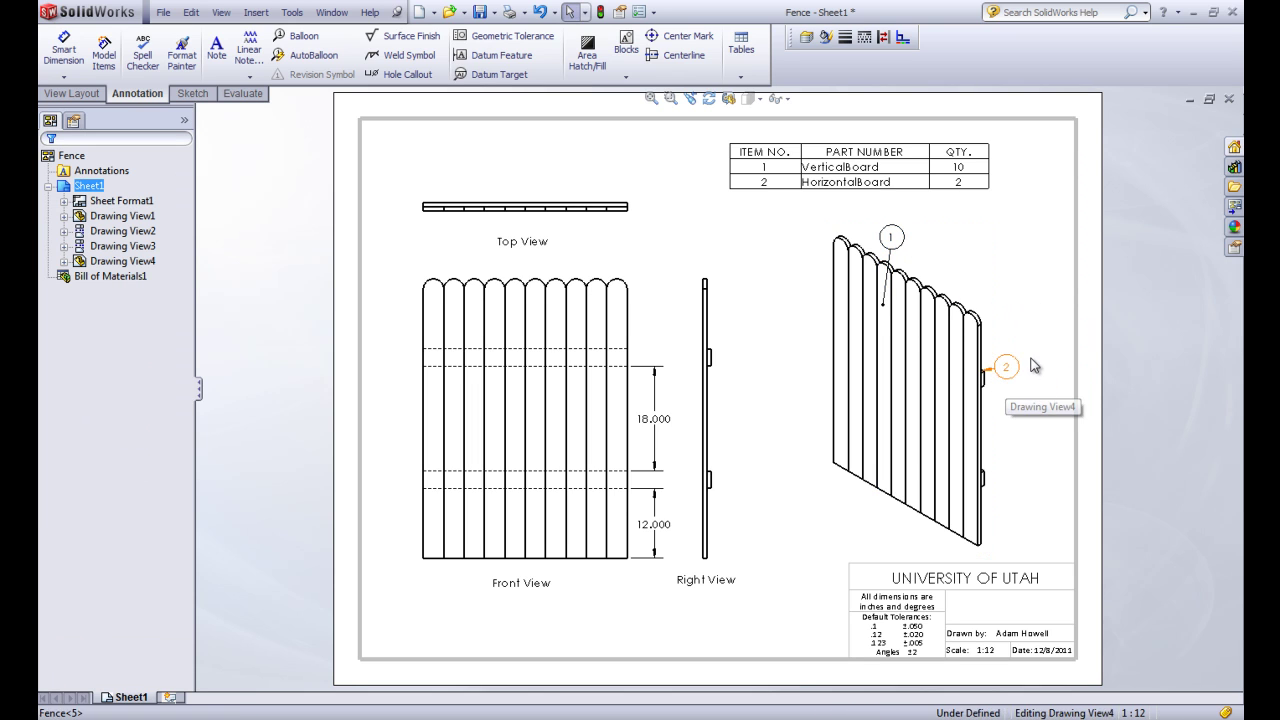
- Move balloon 2 up and right so it neatly tags a horizontal board
{"action": "left_click_drag", "start_coordinate": [1034, 366], "coordinate": [1066, 326]}
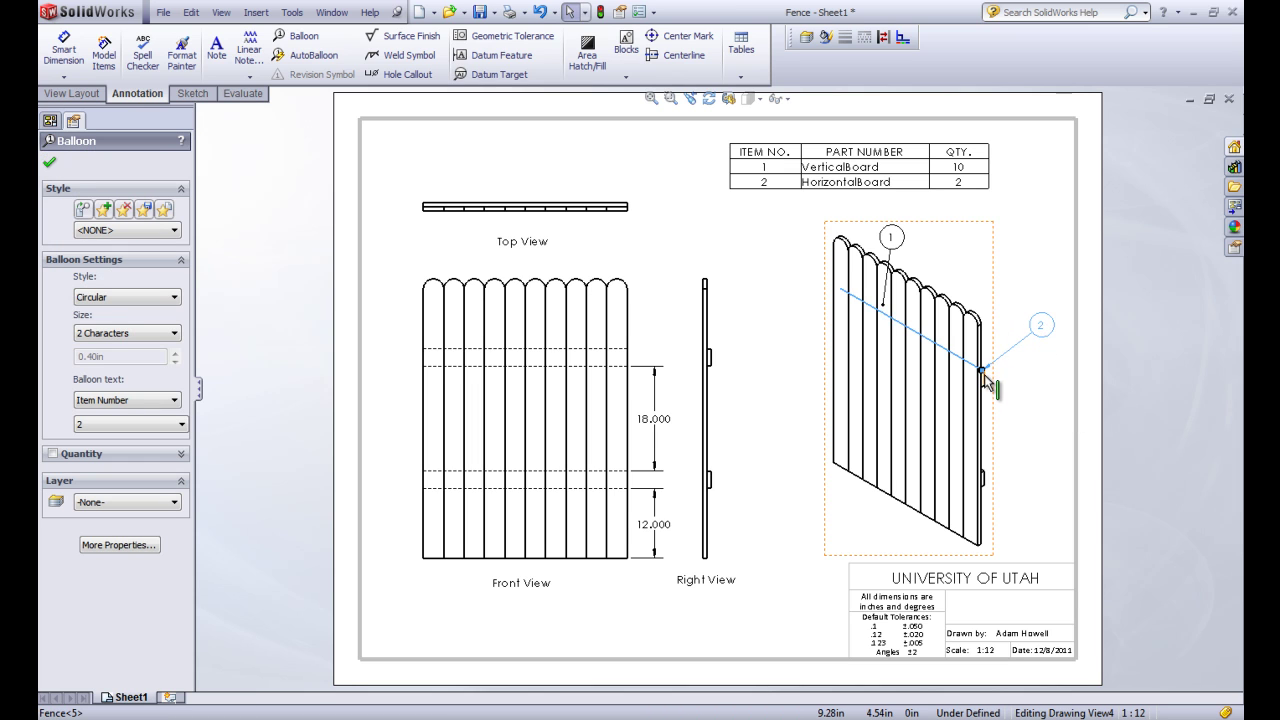
{"action": "left_click", "coordinate": [1018, 412]}
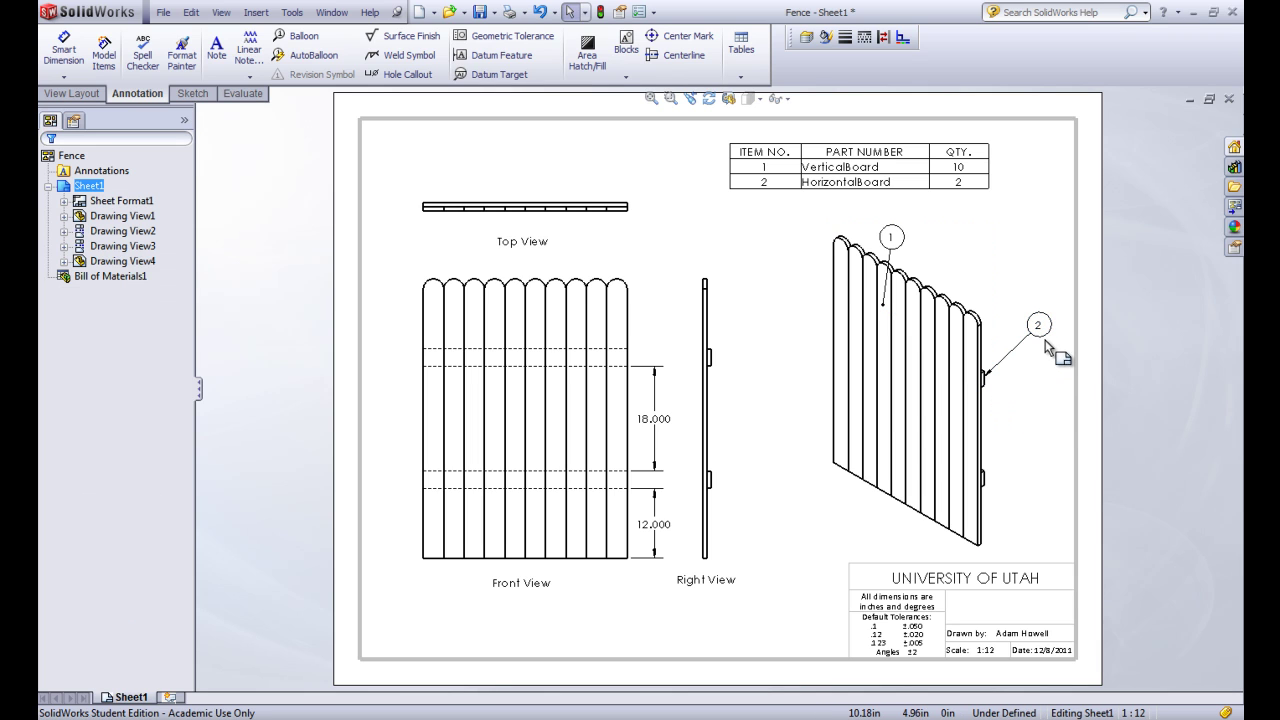
{"action": "left_click_drag", "start_coordinate": [1046, 341], "coordinate": [1035, 350]}
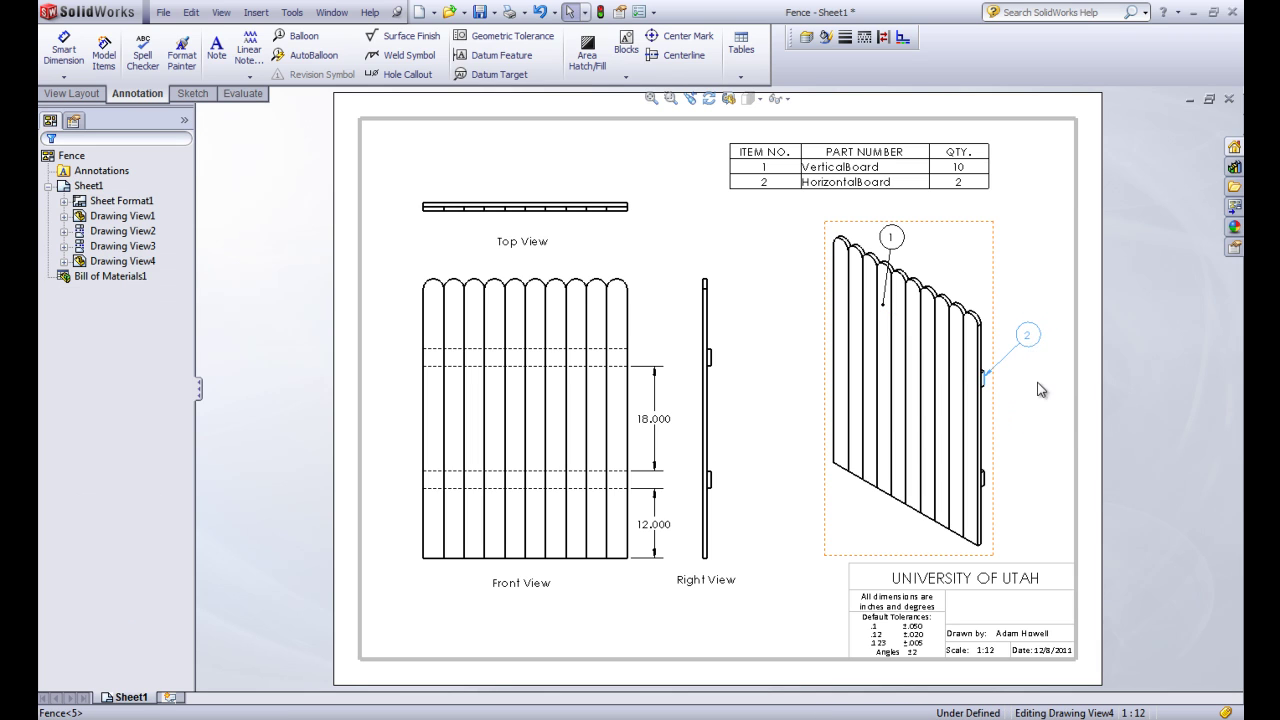
{"action": "left_click", "coordinate": [1040, 428]}
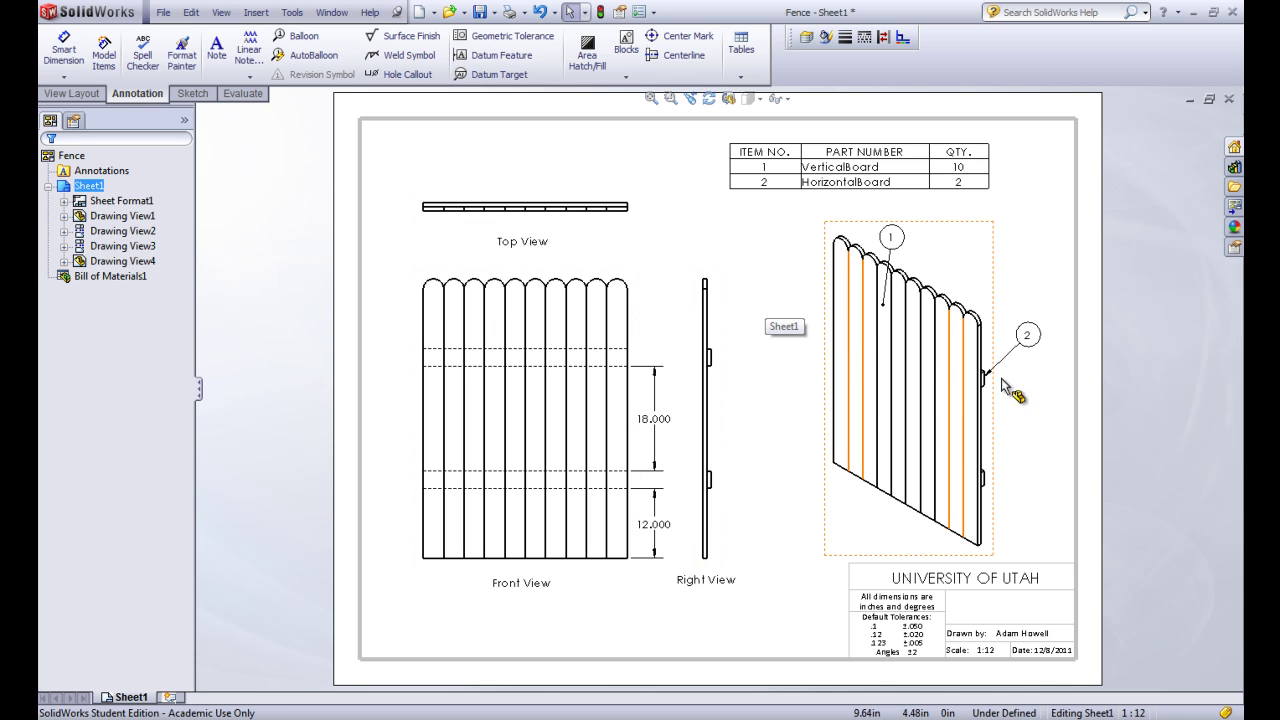
{"action": "left_click", "coordinate": [906, 171]}
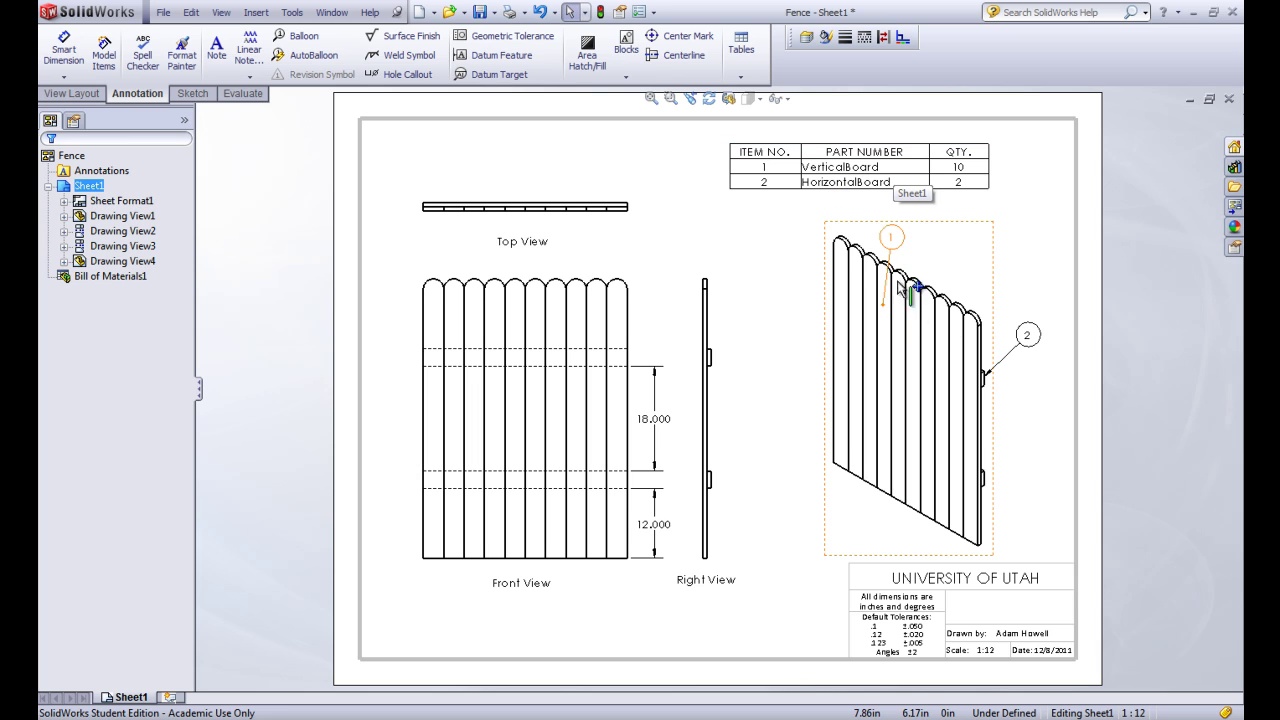
{"action": "left_click", "coordinate": [982, 178]}
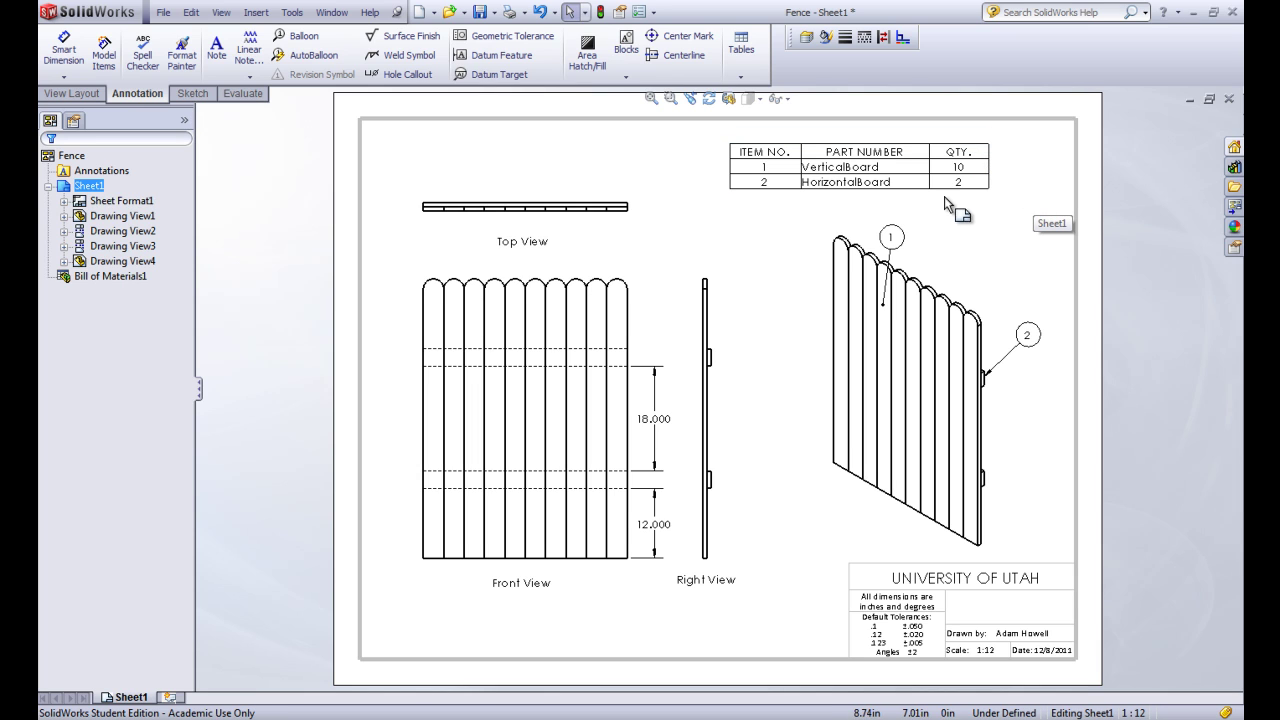
{"action": "mouse_move", "coordinate": [843, 157]}
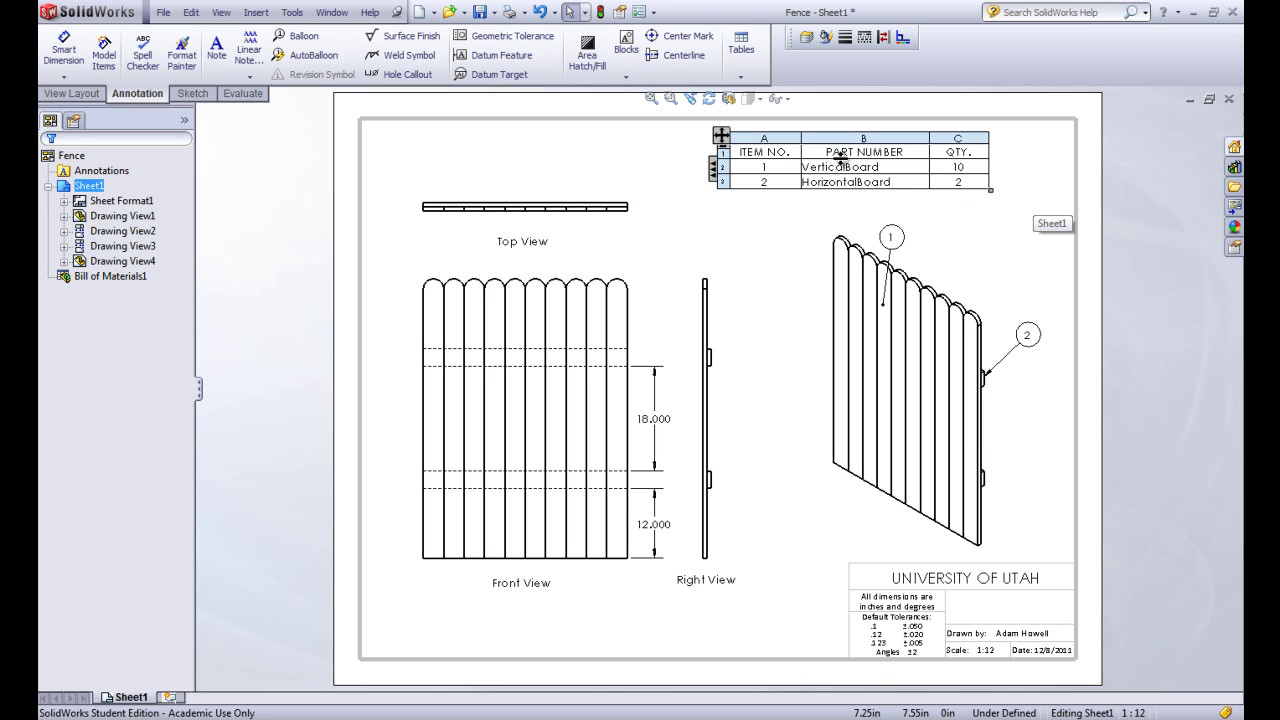